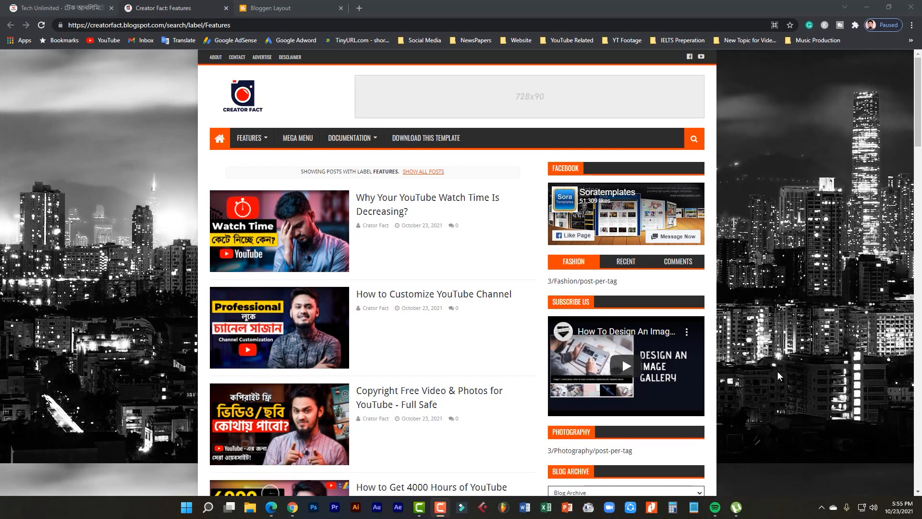
- Review the posts and the tag list on the Creator Fact blog's Features label page
scroll(778, 371, down, 3)
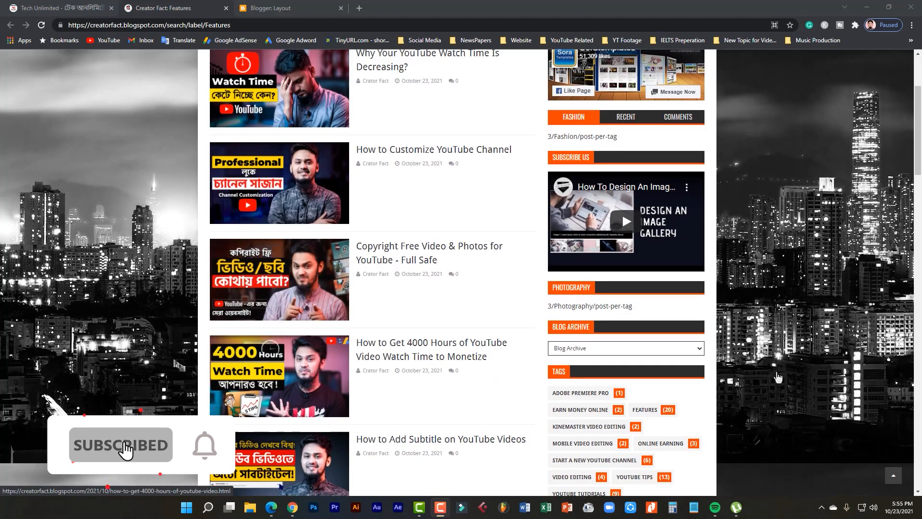
scroll(429, 431, down, 20)
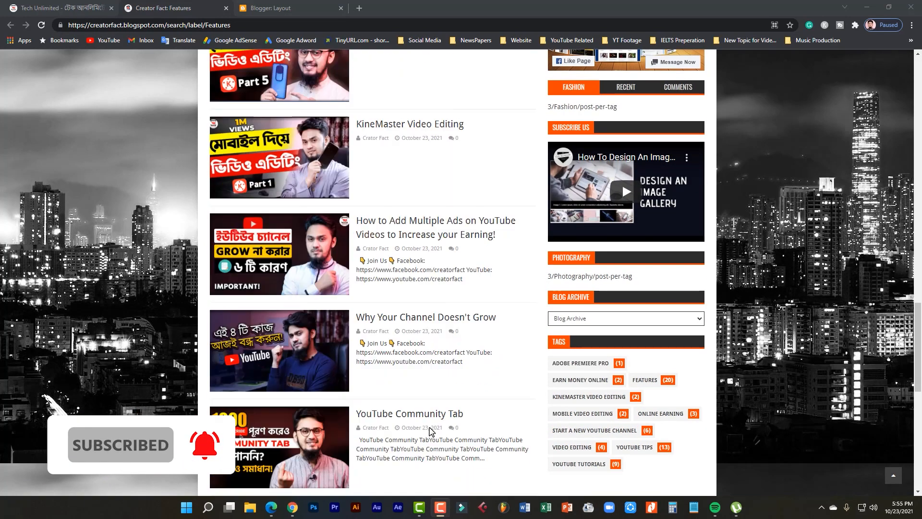
scroll(429, 431, down, 8)
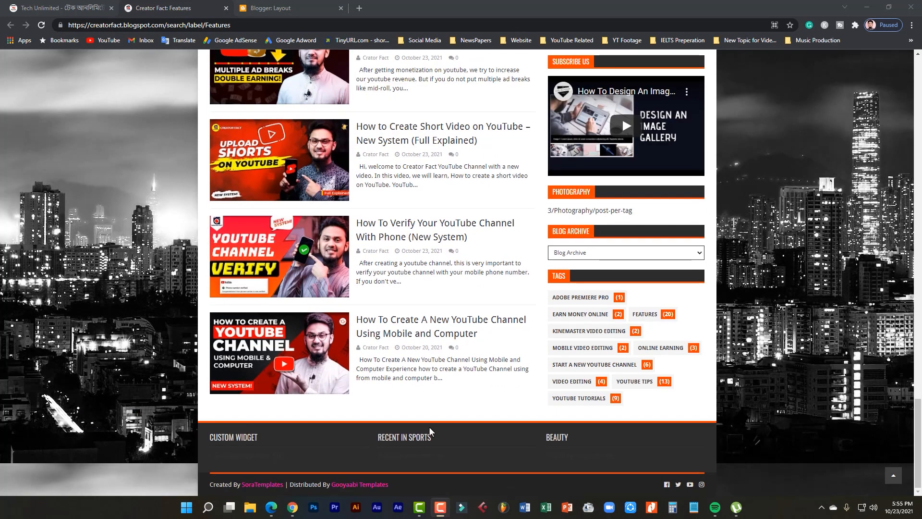
scroll(429, 431, up, 6)
scroll(429, 430, up, 15)
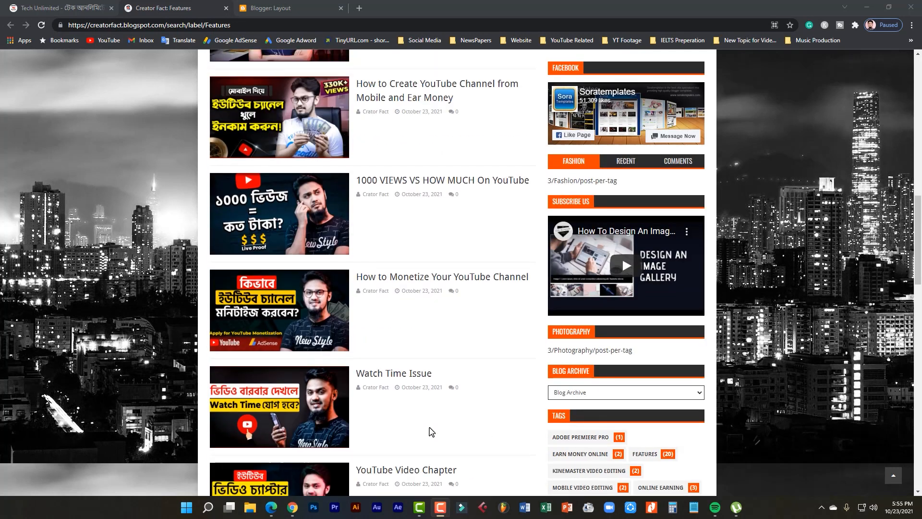
scroll(431, 431, down, 1)
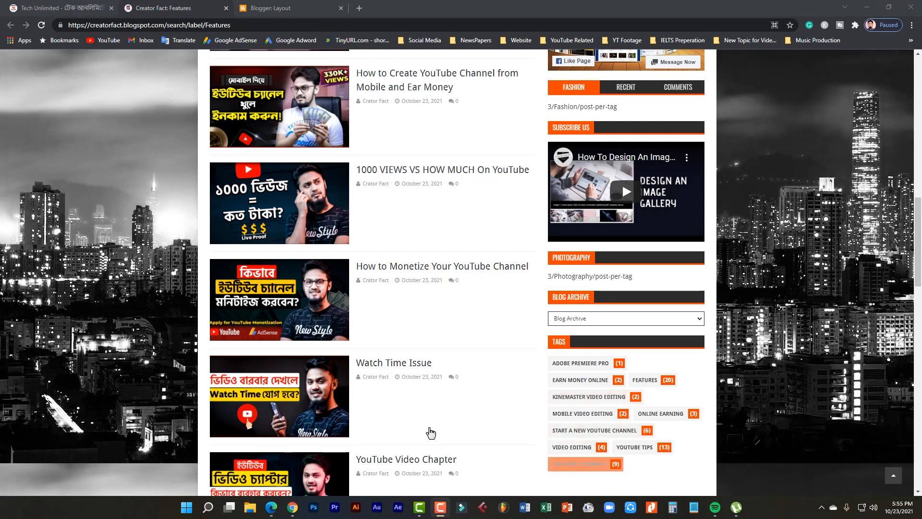
scroll(431, 432, up, 8)
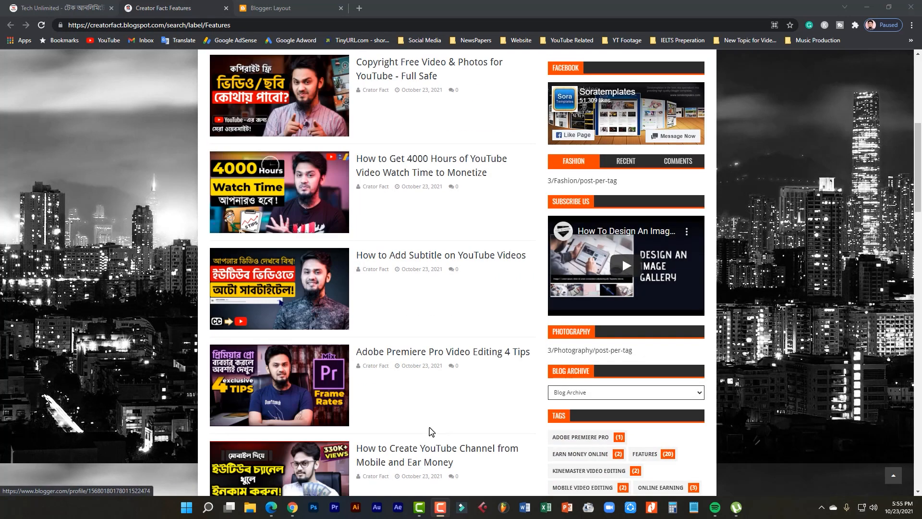
scroll(431, 431, up, 7)
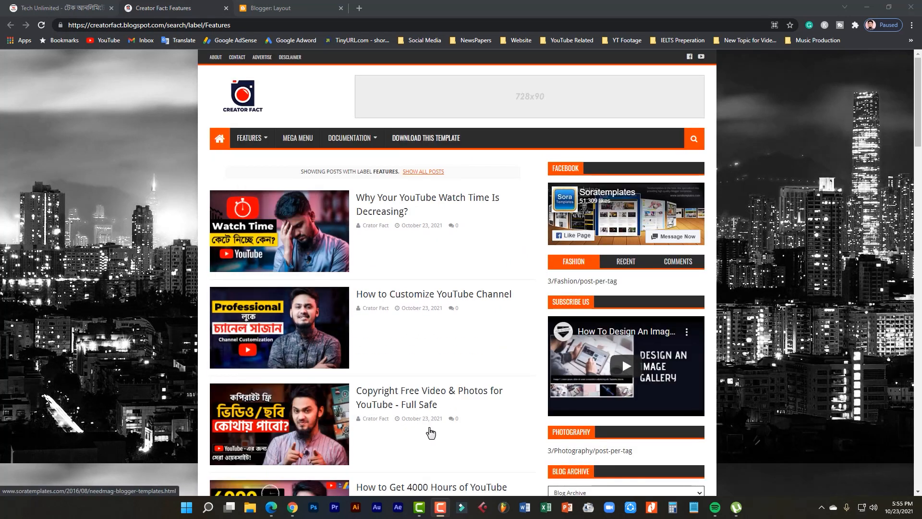
scroll(431, 432, down, 11)
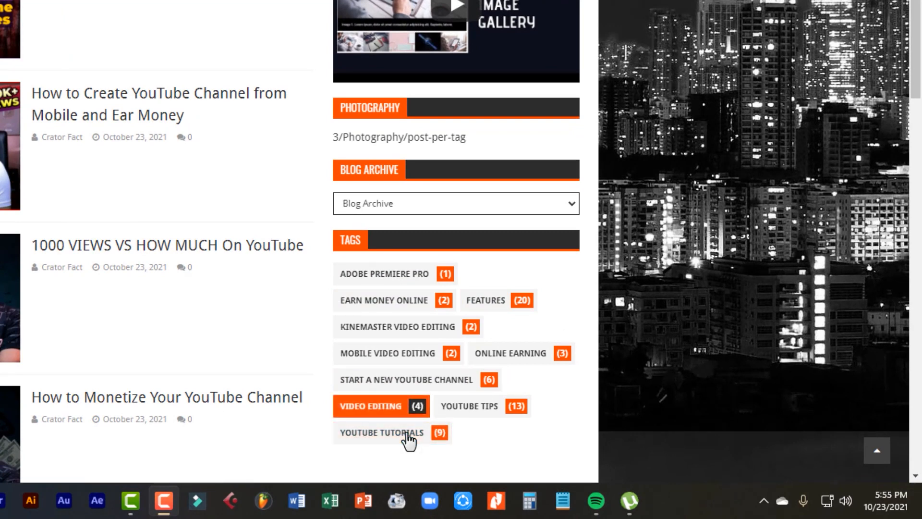
scroll(129, 330, up, 10)
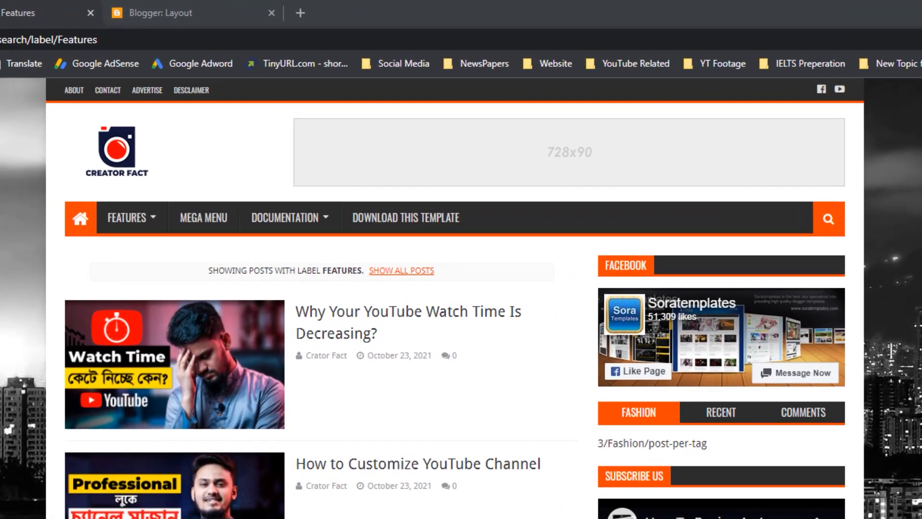
scroll(318, 308, down, 4)
scroll(317, 308, up, 4)
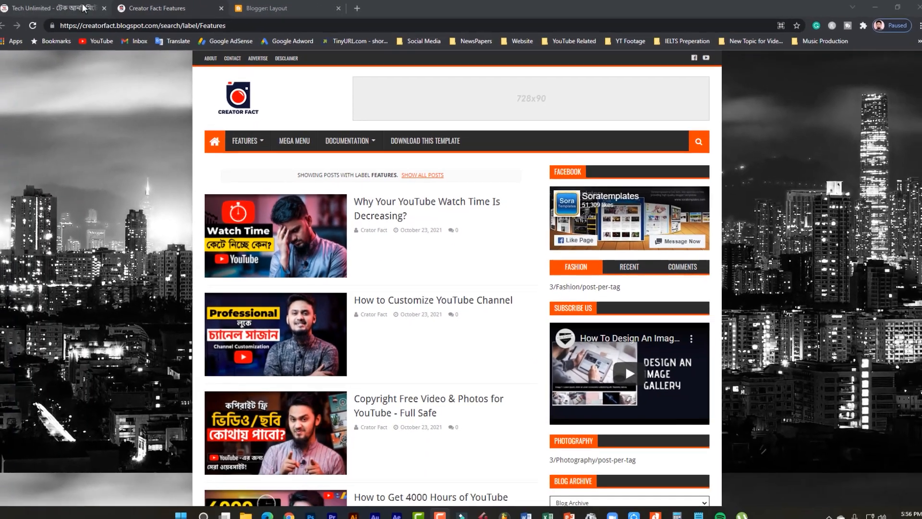
- Examine the Tech Unlimited site's mega menu, dropdown menus, posts and tags as a reference
click(84, 6)
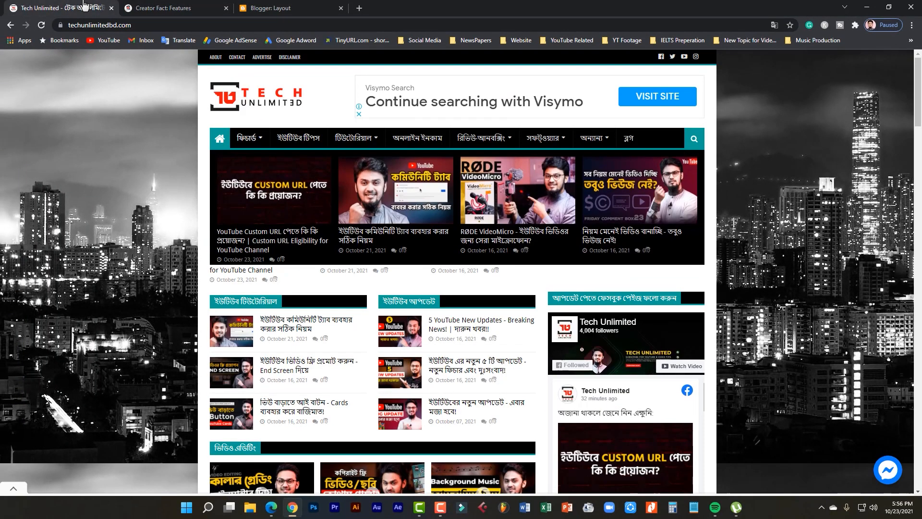
mouse_move(356, 139)
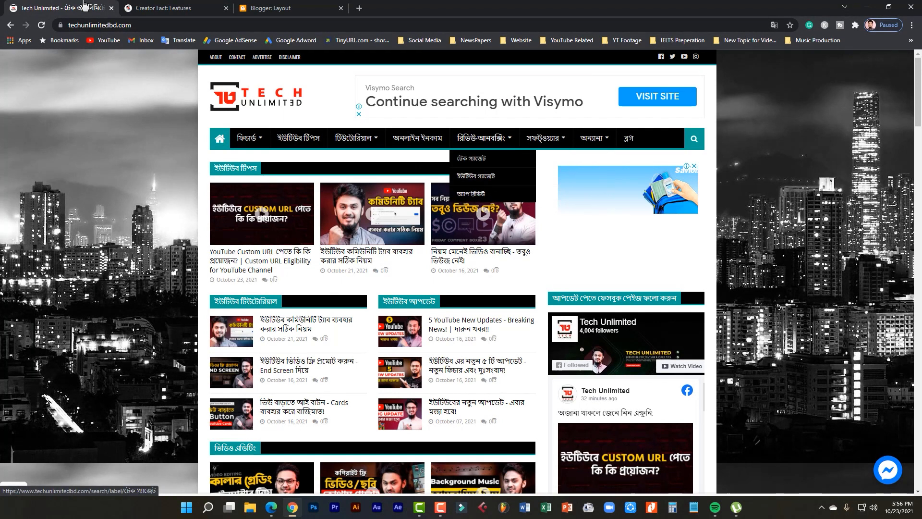
scroll(365, 269, down, 7)
scroll(365, 269, down, 5)
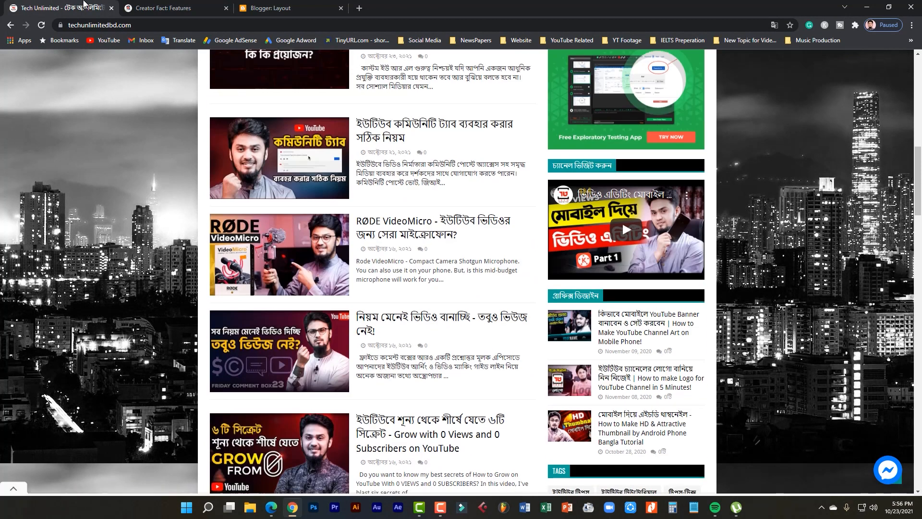
scroll(365, 269, down, 7)
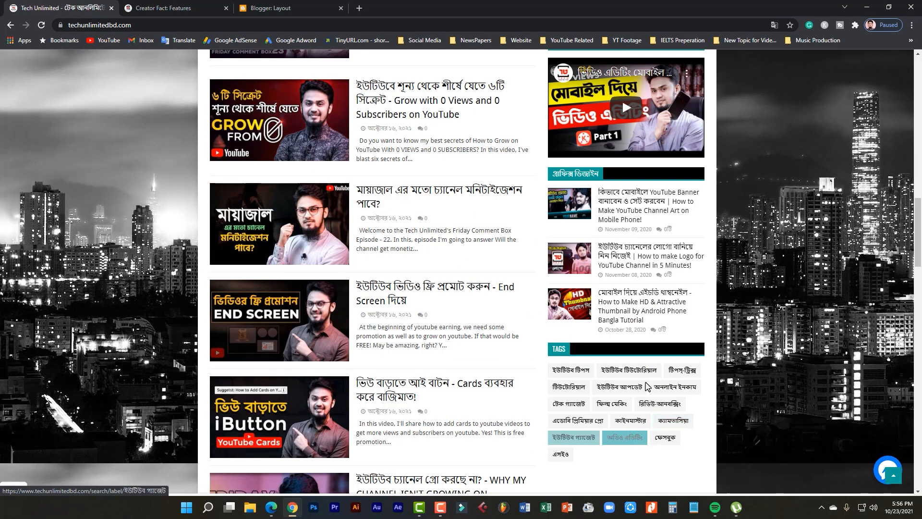
scroll(694, 414, up, 20)
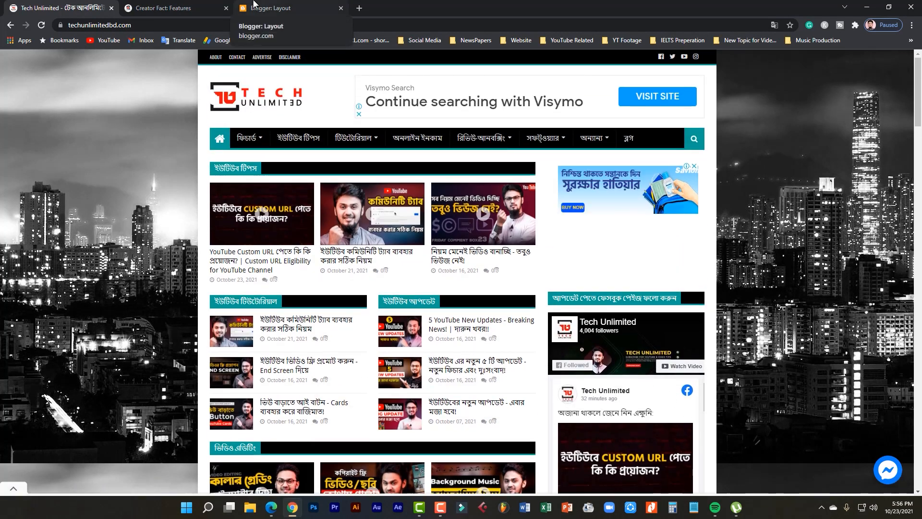
- Open the Main Menu gadget in the Blogger layout and delete the Features link from its link list
click(254, 4)
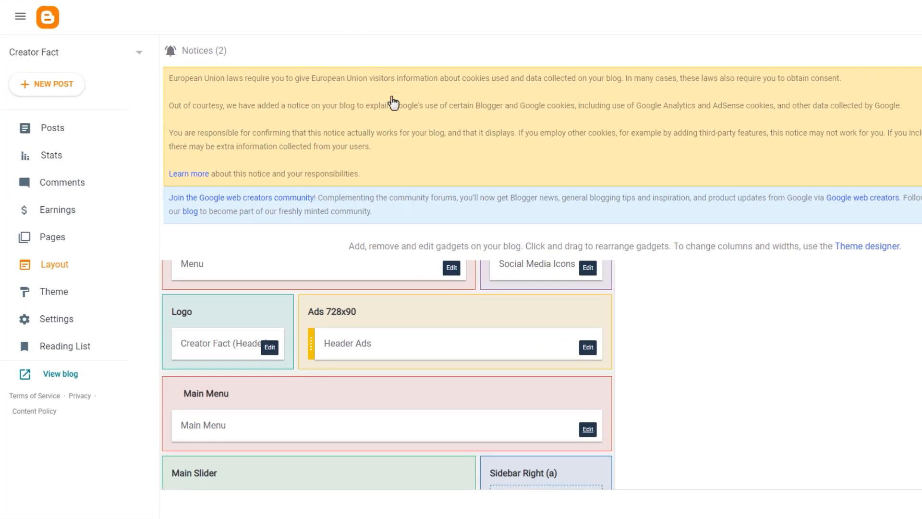
click(588, 429)
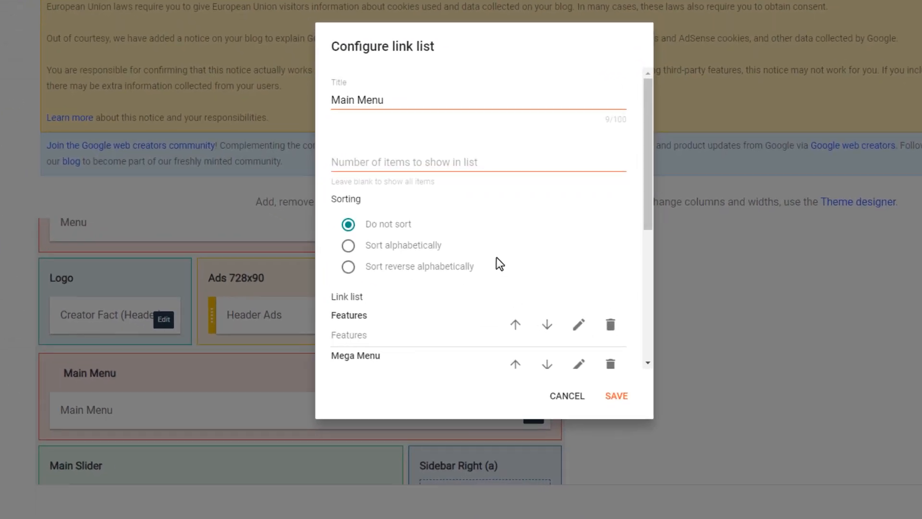
scroll(496, 264, down, 2)
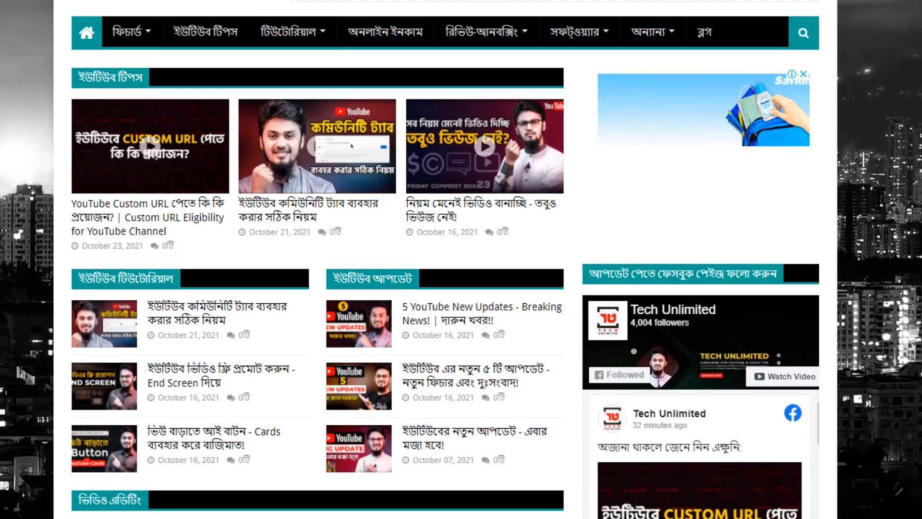
mouse_move(148, 48)
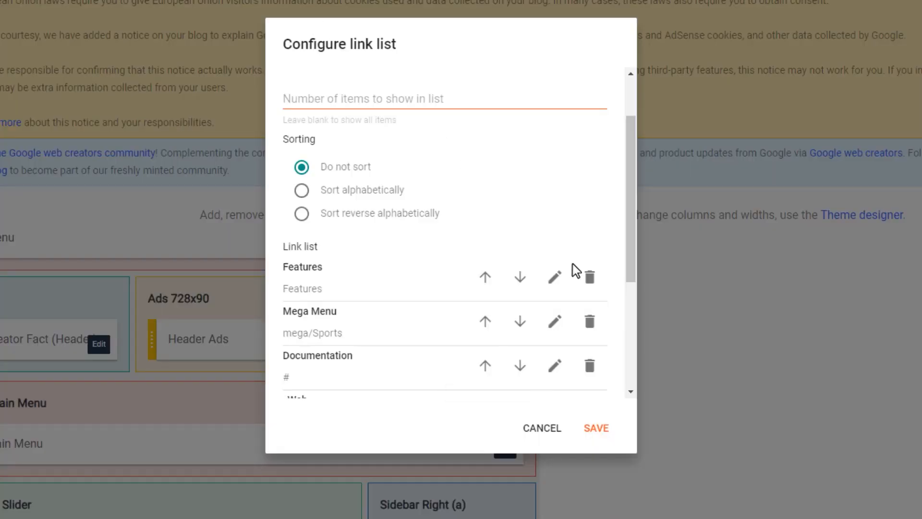
click(589, 281)
- Change the Mega Menu link's site name to Features and its site URL to mega/Features
click(189, 7)
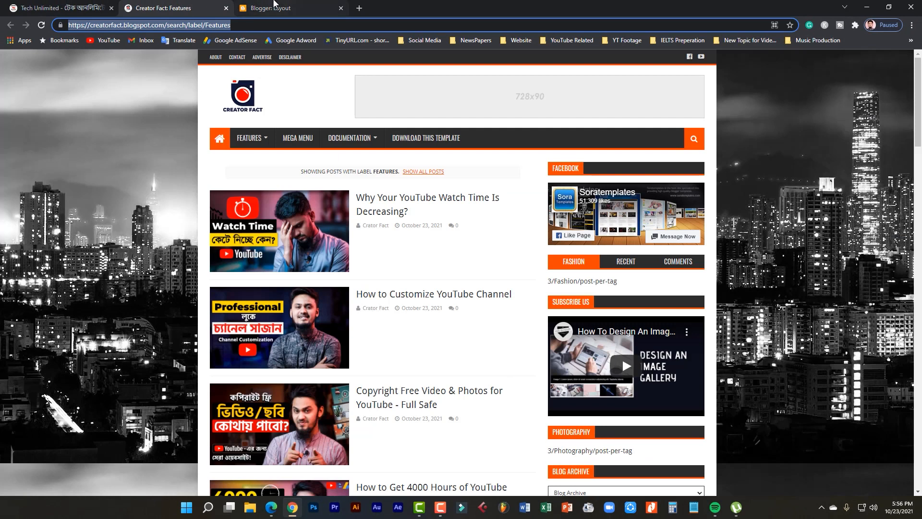
click(274, 4)
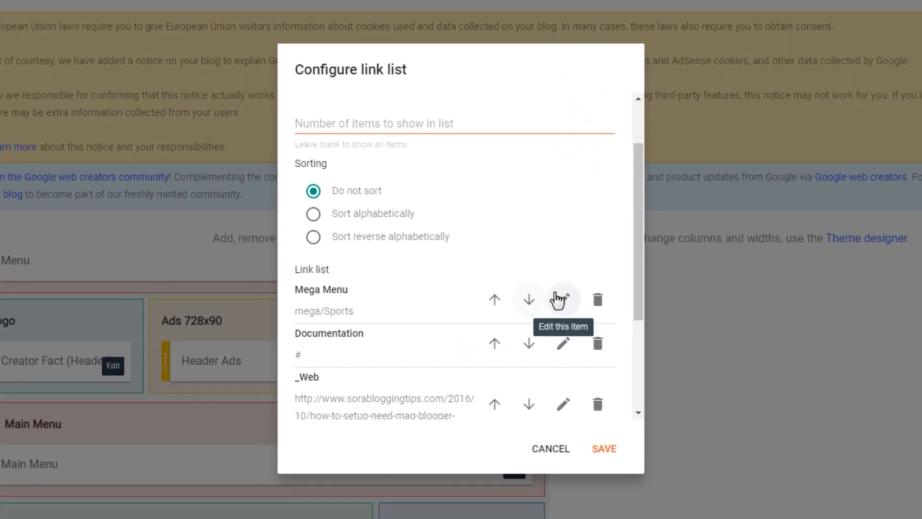
click(529, 300)
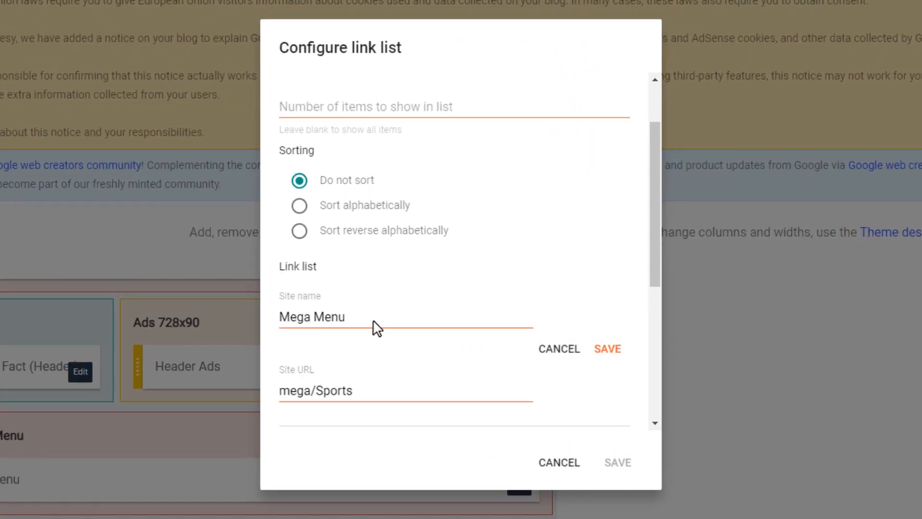
drag(379, 320, 199, 310)
text(Features)
key(Tab)
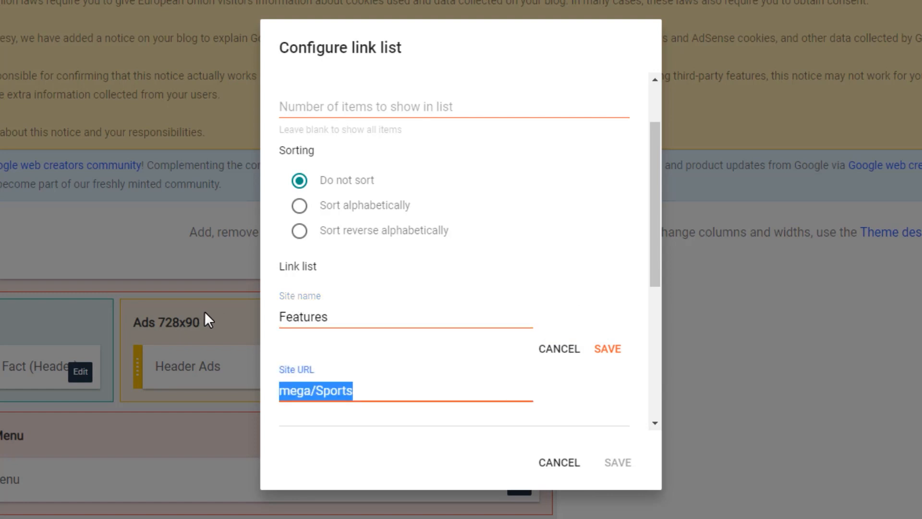
click(370, 392)
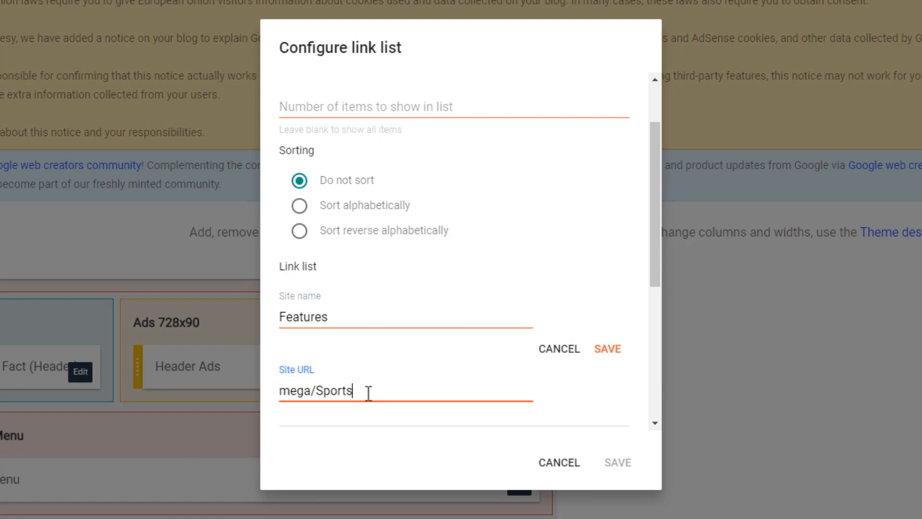
scroll(332, 345, down, 2)
drag(352, 316, 322, 318)
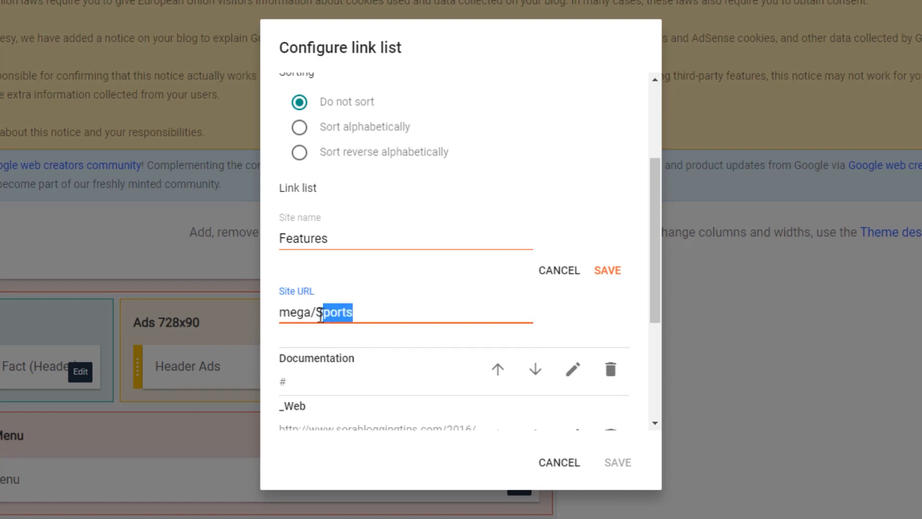
text(Feature)
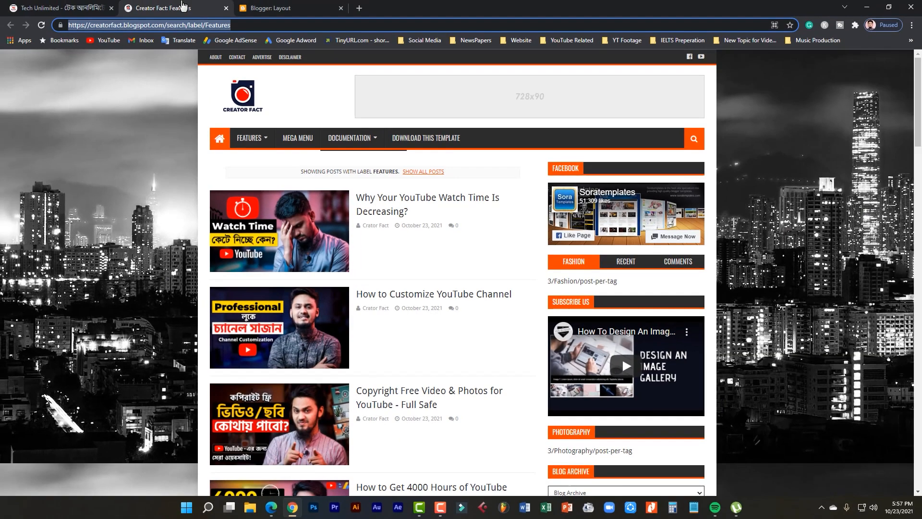
- Check the Features tag on the Creator Fact blog and save the edited Features link and the Main Menu gadget
scroll(622, 356, down, 5)
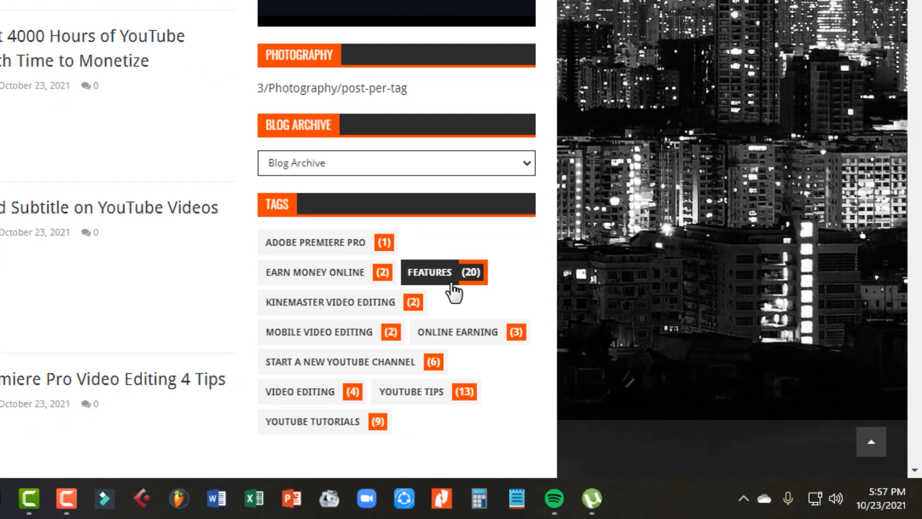
click(451, 285)
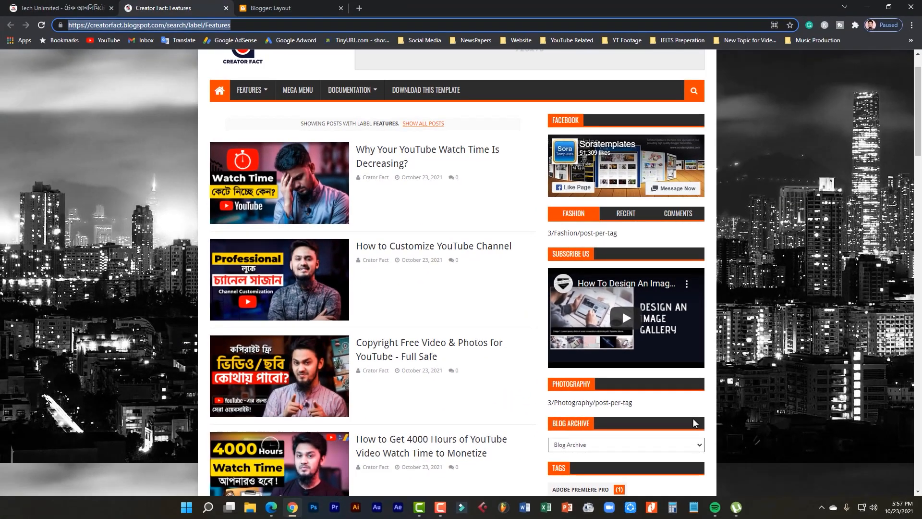
scroll(695, 423, down, 2)
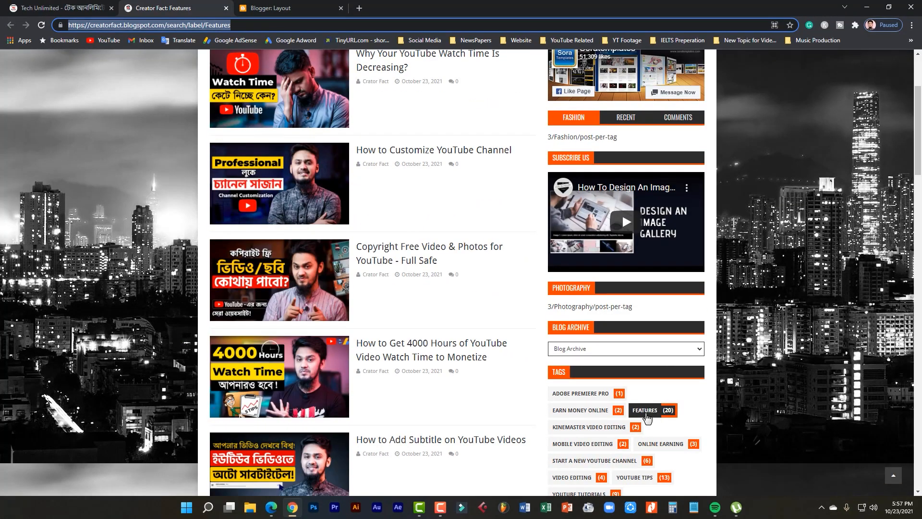
click(646, 414)
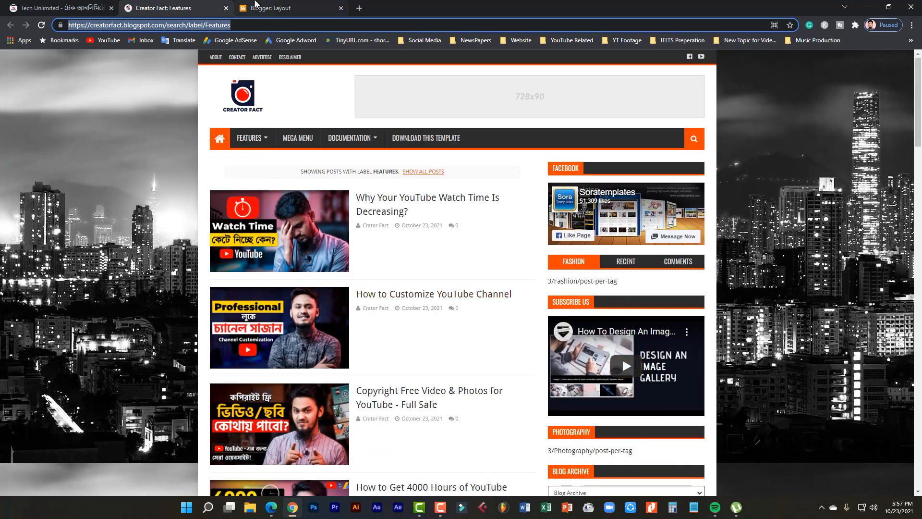
click(270, 9)
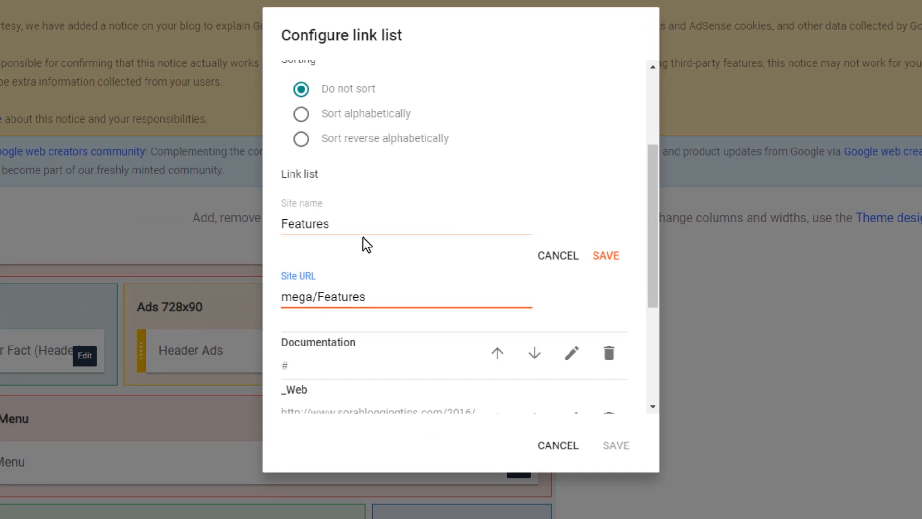
scroll(367, 245, up, 3)
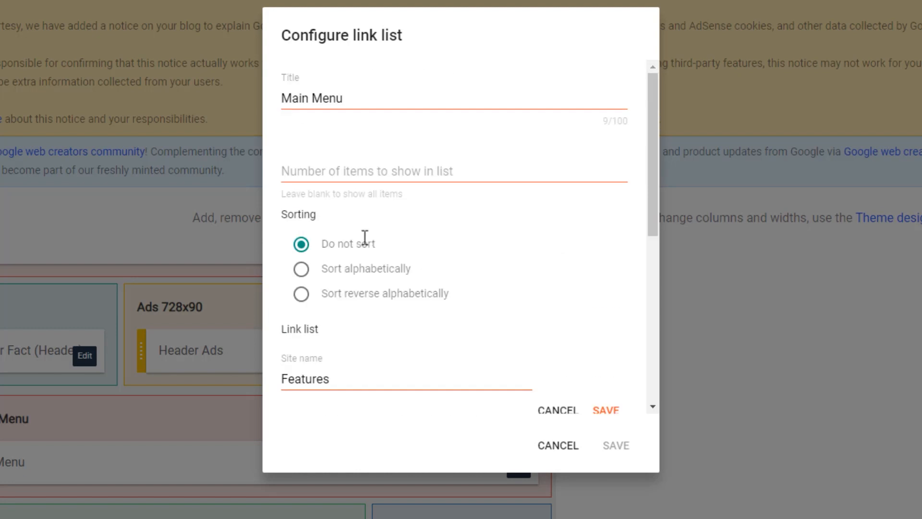
scroll(367, 245, down, 3)
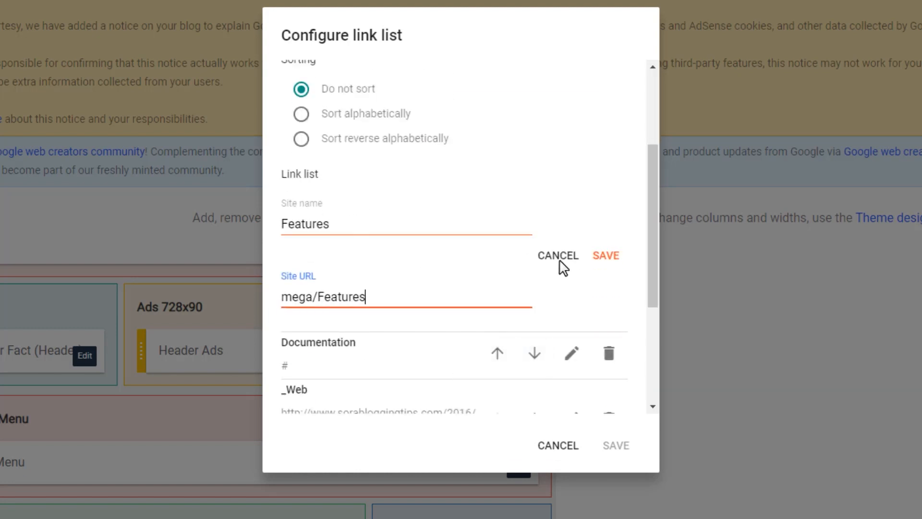
click(605, 267)
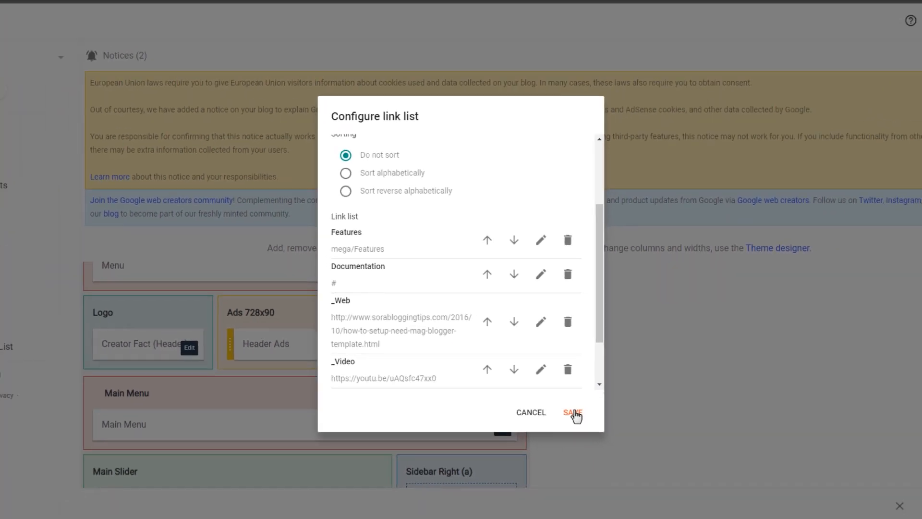
click(616, 445)
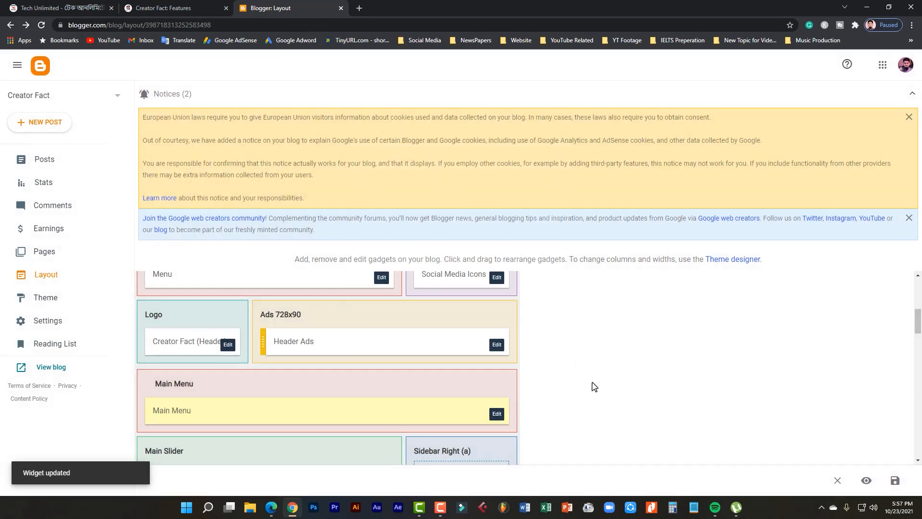
- Reload the Creator Fact blog, examine the Features mega menu and view its post on copyright free video and photos
click(163, 8)
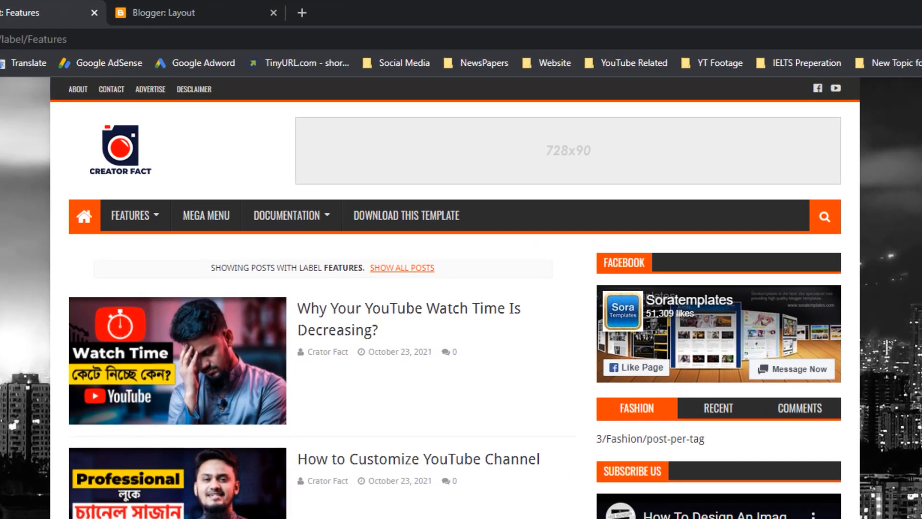
key(F5)
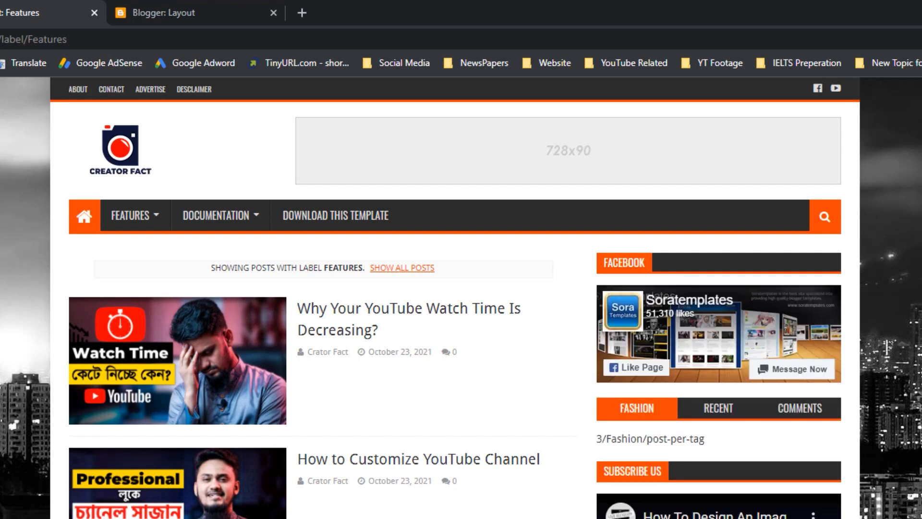
mouse_move(136, 212)
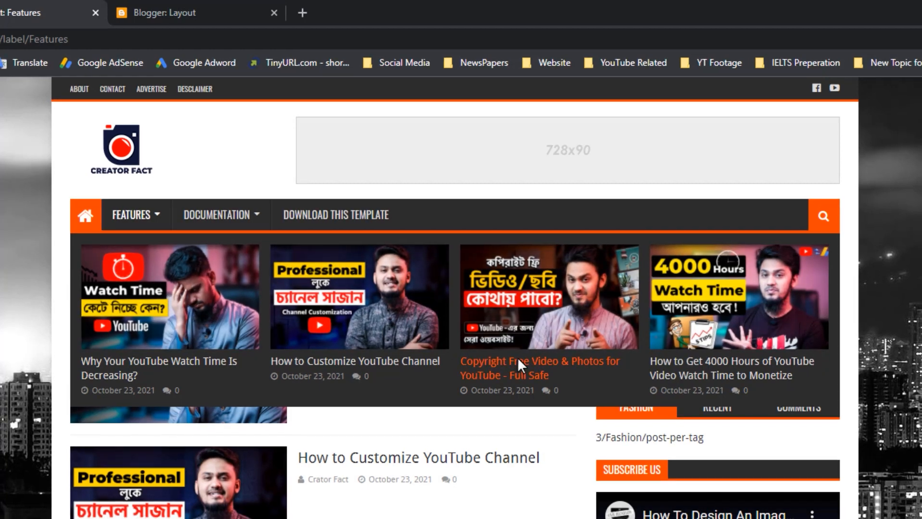
click(517, 357)
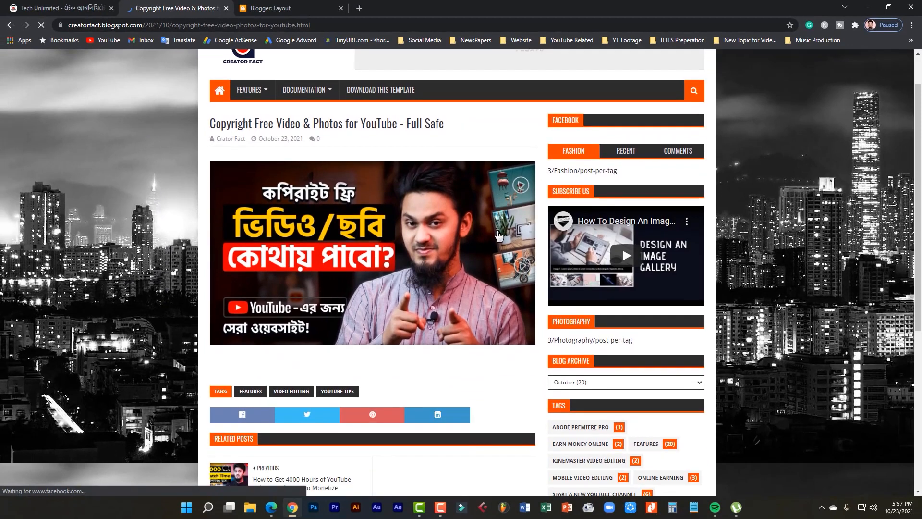
scroll(517, 357, down, 5)
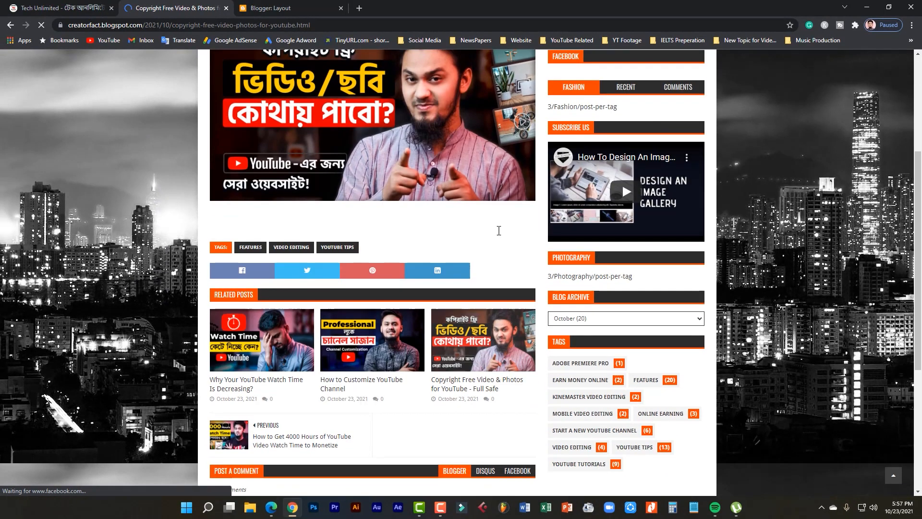
scroll(496, 233, up, 4)
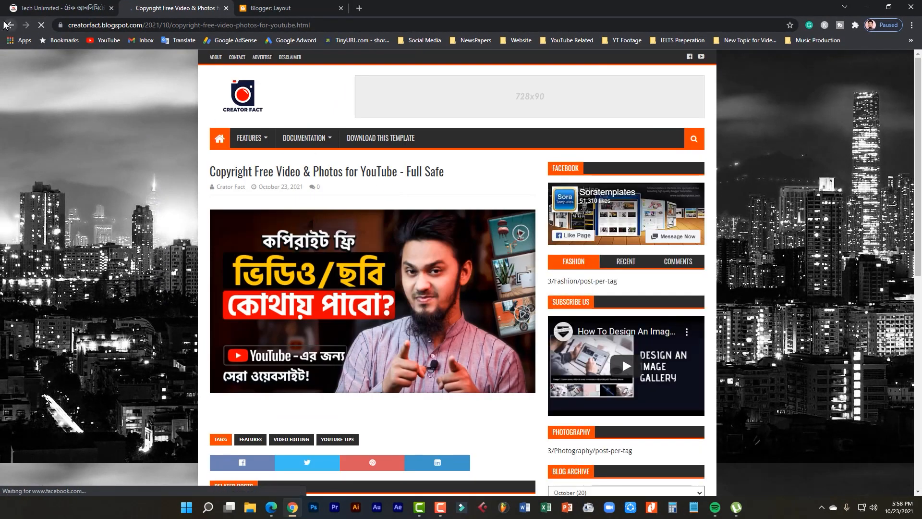
click(9, 25)
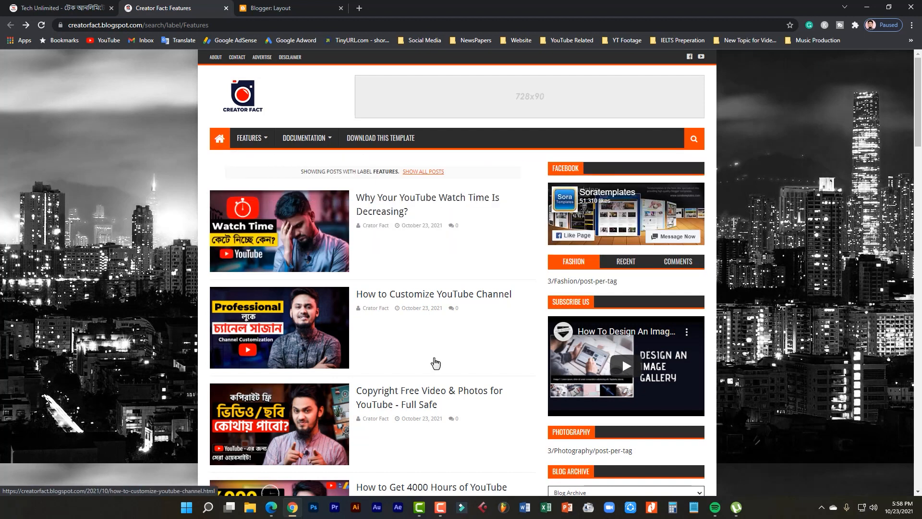
- Look through the posts labelled Features and compare the blog's menu with the Tech Unlimited site's
scroll(435, 362, down, 5)
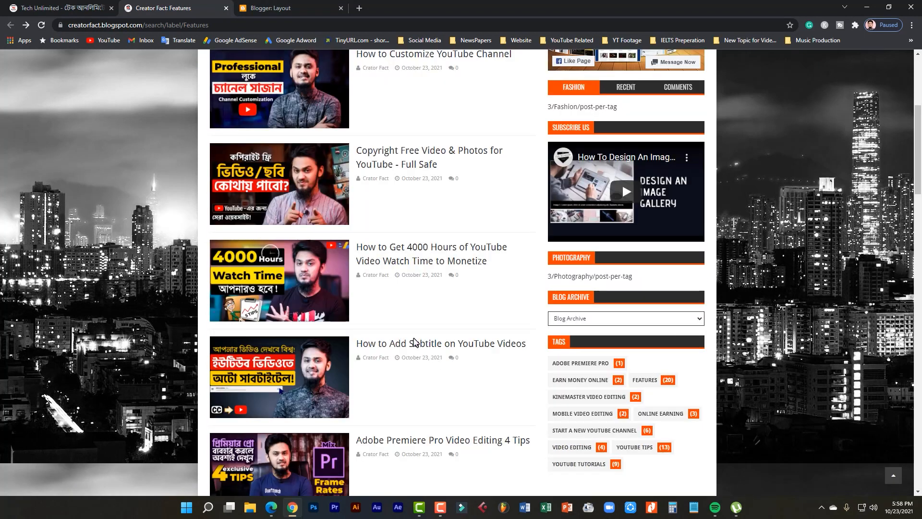
scroll(422, 348, up, 5)
click(62, 8)
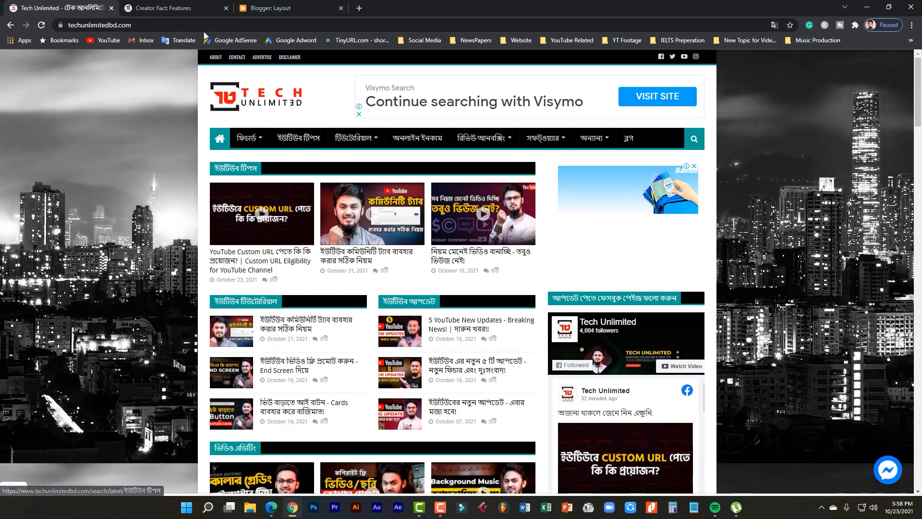
click(174, 4)
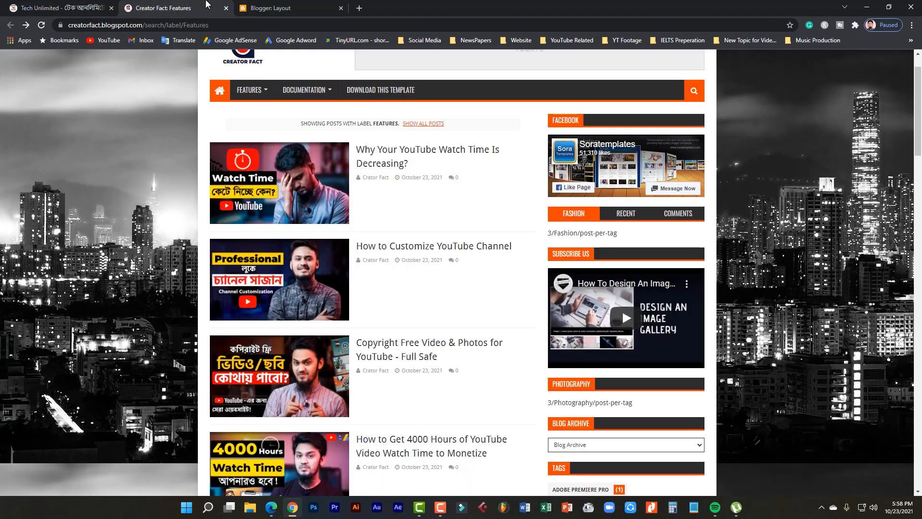
- Reopen the Main Menu gadget in the Blogger layout and change the Documentation link's site name to Video Editing
click(272, 6)
scroll(344, 136, down, 3)
scroll(480, 385, up, 3)
click(497, 414)
scroll(427, 307, down, 3)
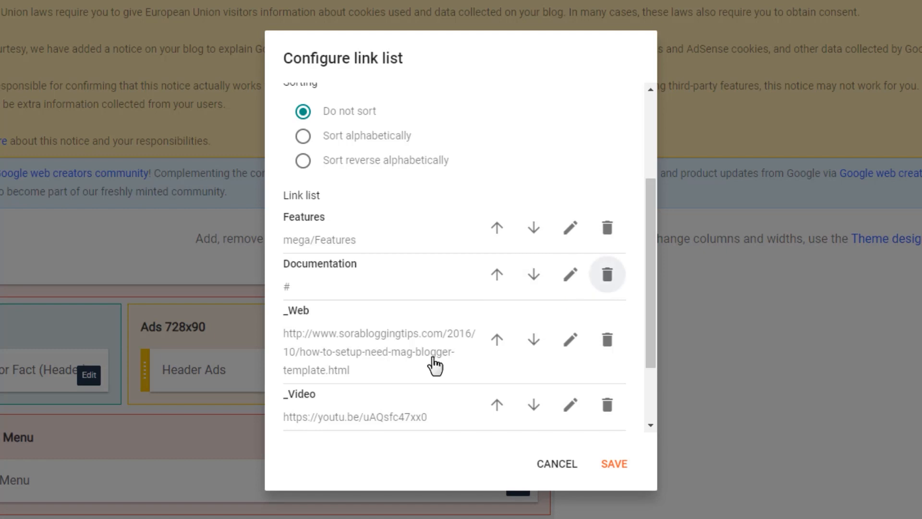
scroll(524, 361, down, 2)
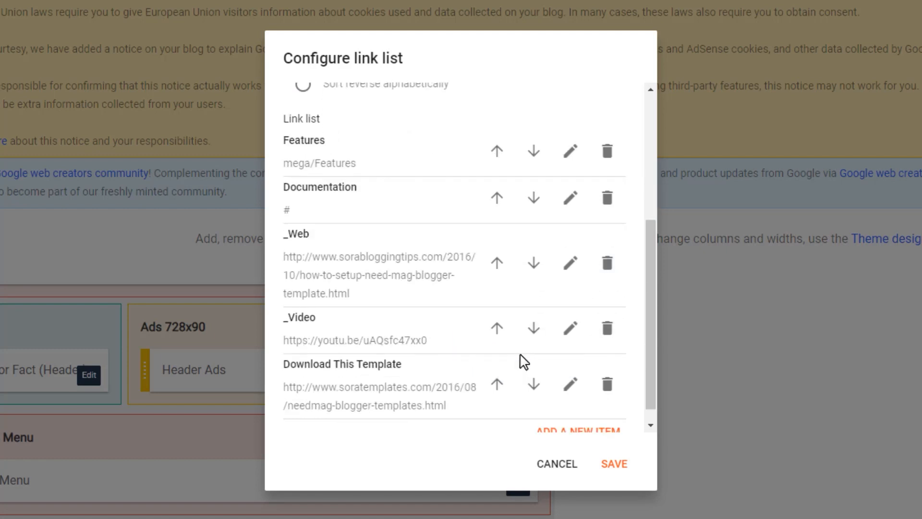
scroll(524, 361, up, 2)
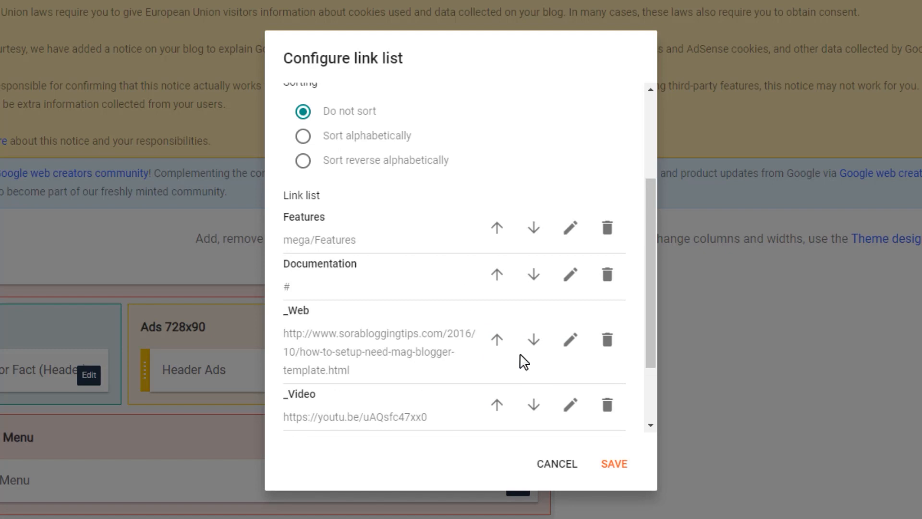
scroll(524, 361, up, 2)
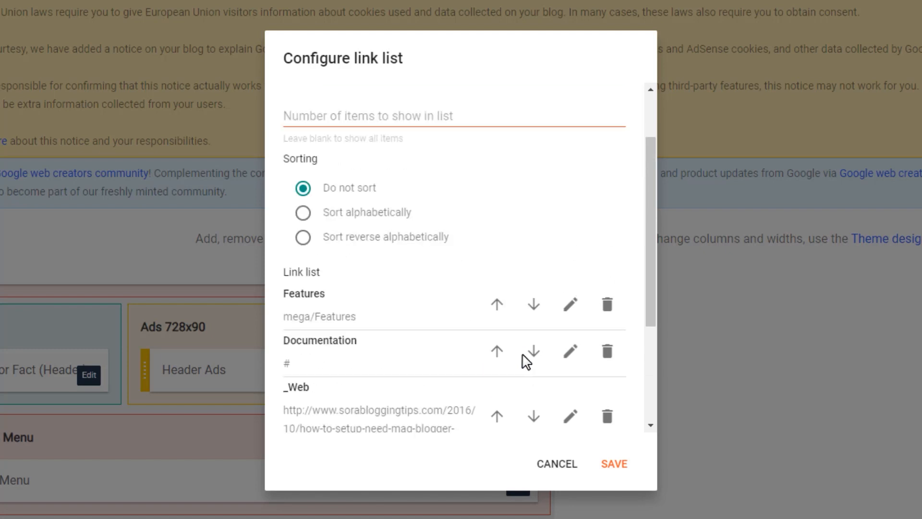
click(570, 354)
scroll(419, 304, down, 2)
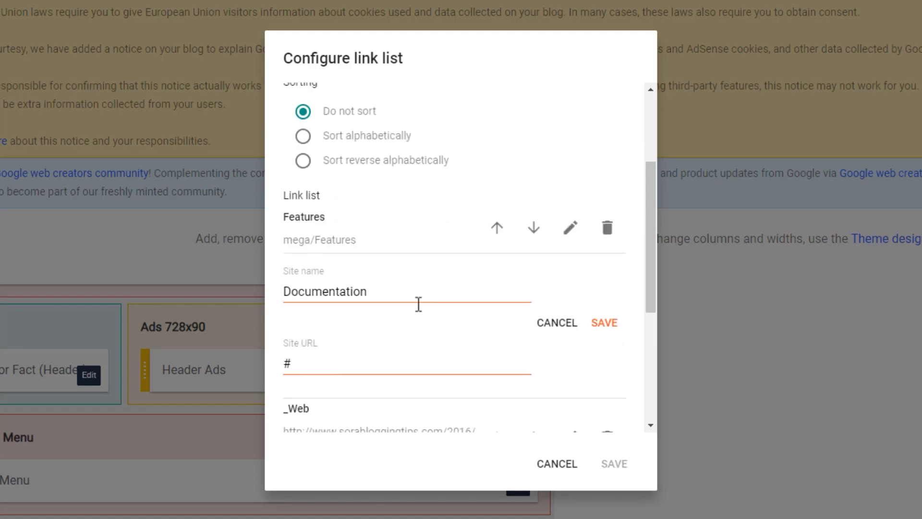
drag(384, 293, 158, 288)
text(Video Editing)
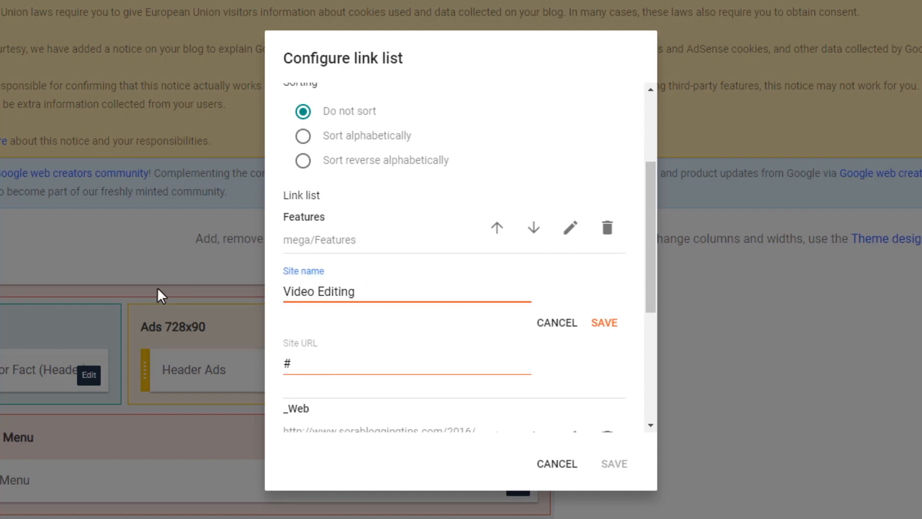
- Open the Video Editing tag page on the Creator Fact blog and copy its address
click(340, 372)
scroll(339, 373, down, 2)
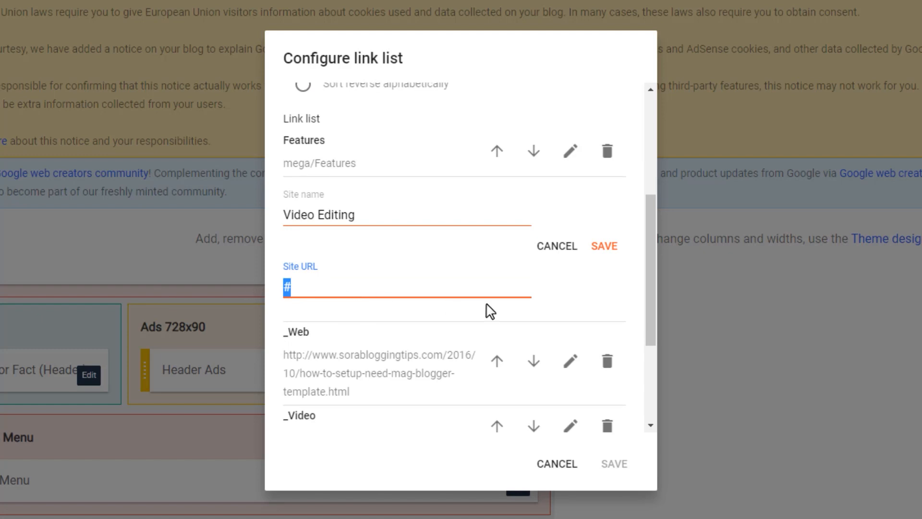
scroll(489, 313, down, 2)
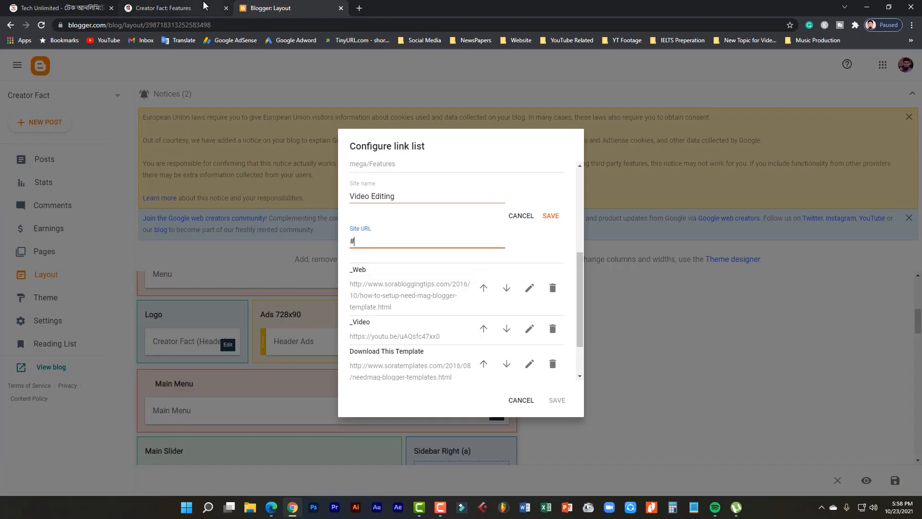
click(203, 5)
scroll(203, 5, down, 5)
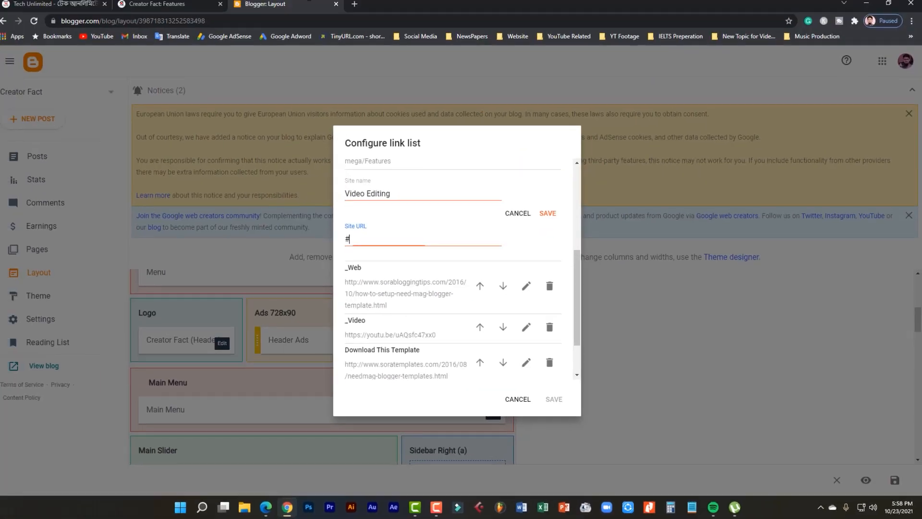
click(200, 5)
click(301, 5)
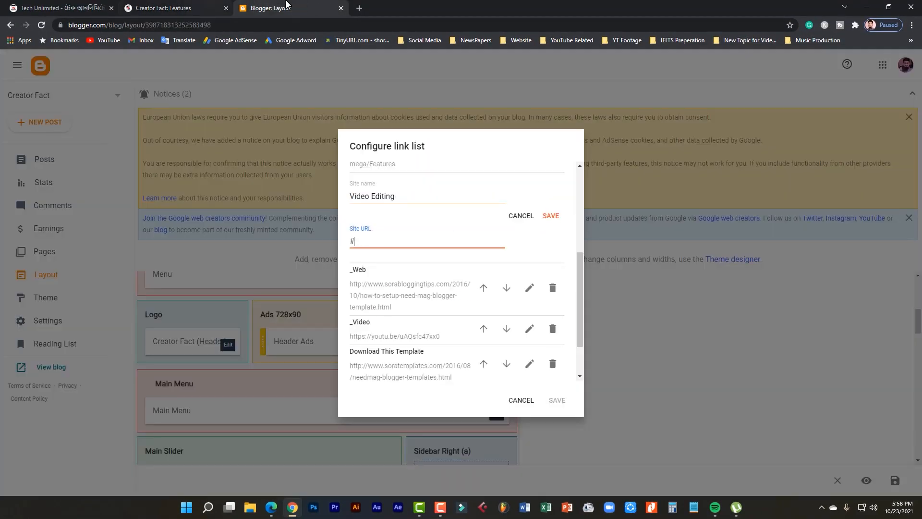
click(201, 5)
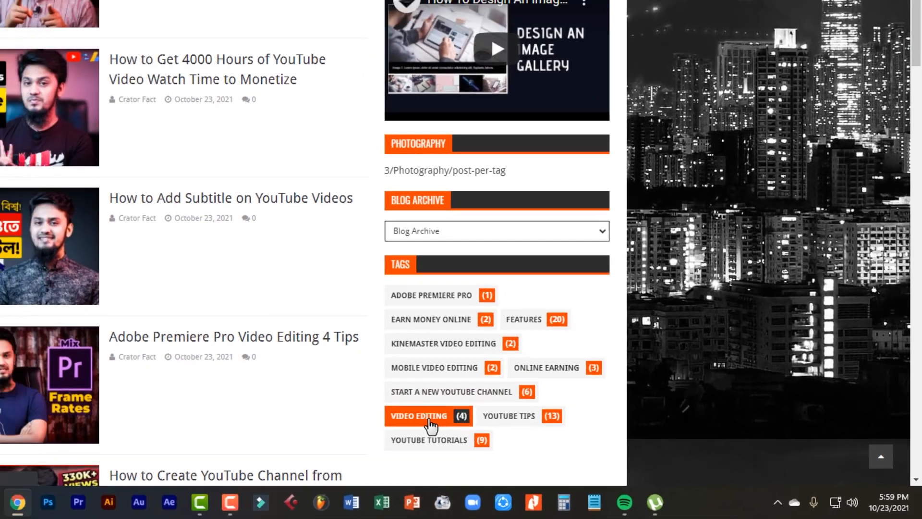
click(431, 426)
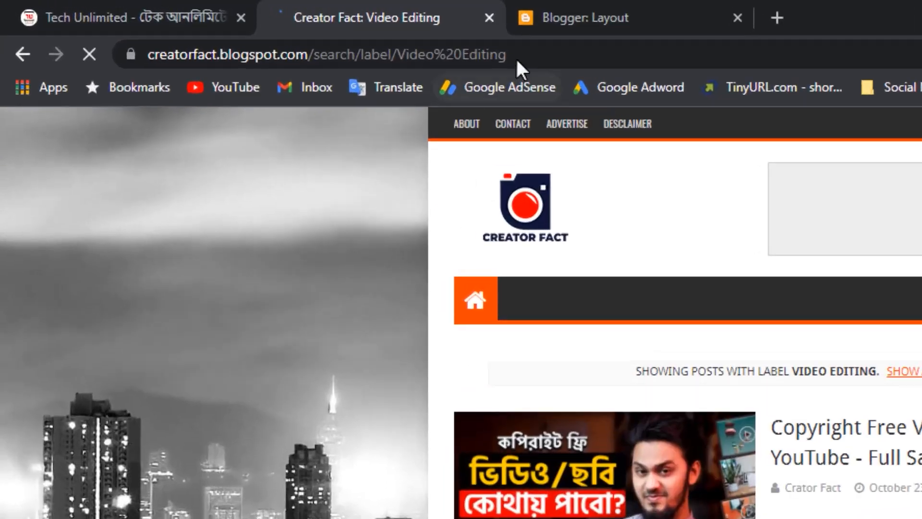
click(240, 26)
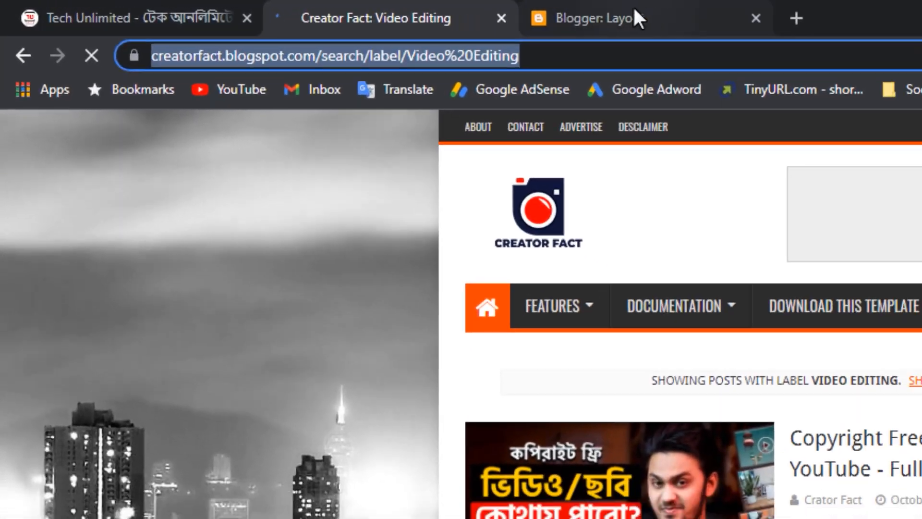
click(634, 19)
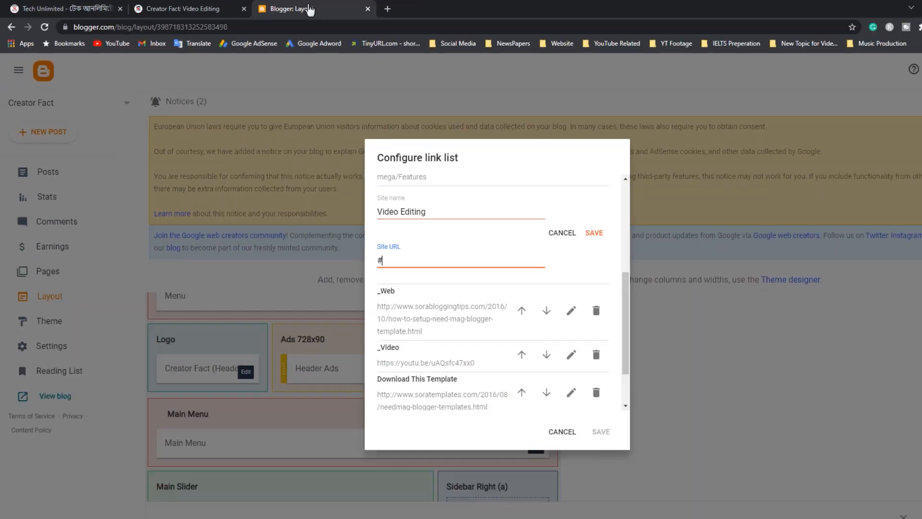
key(ctrl+v)
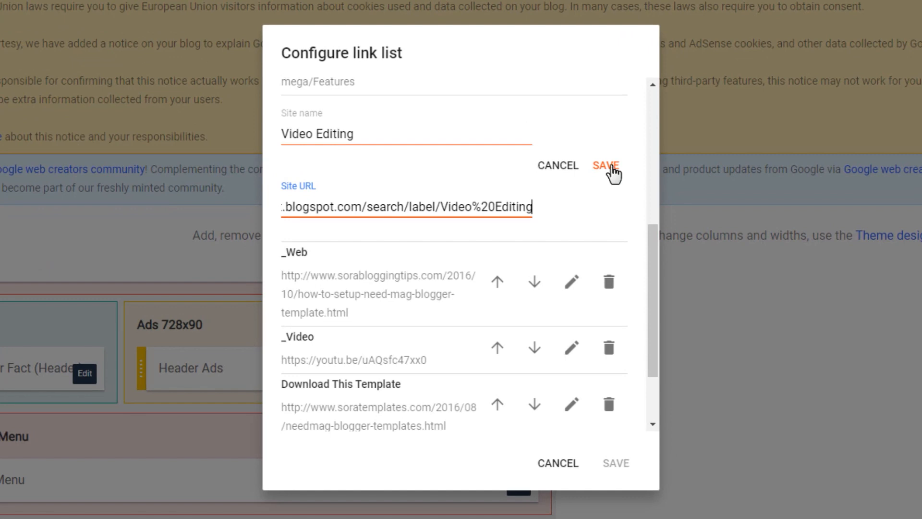
click(609, 167)
- Change the _Web sub-link's site name to _Mobile Video Editing and save the link
scroll(395, 264, up, 5)
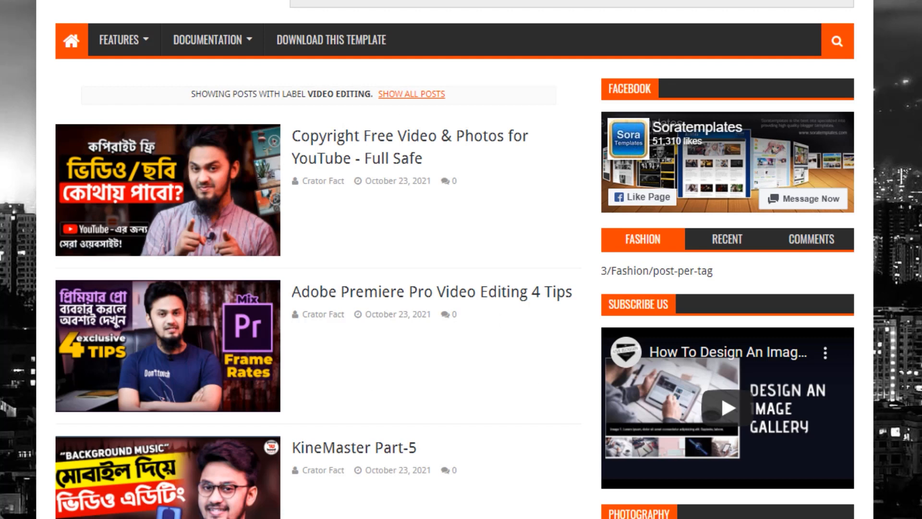
mouse_move(208, 39)
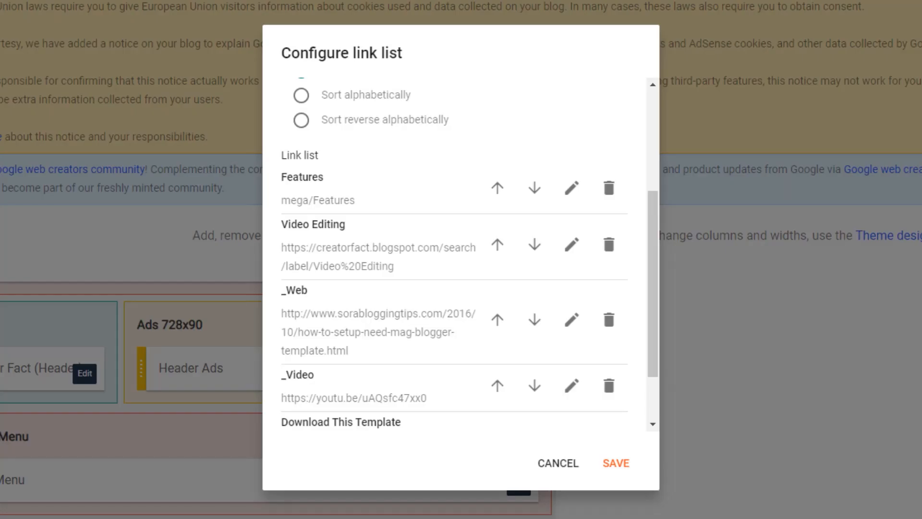
click(572, 320)
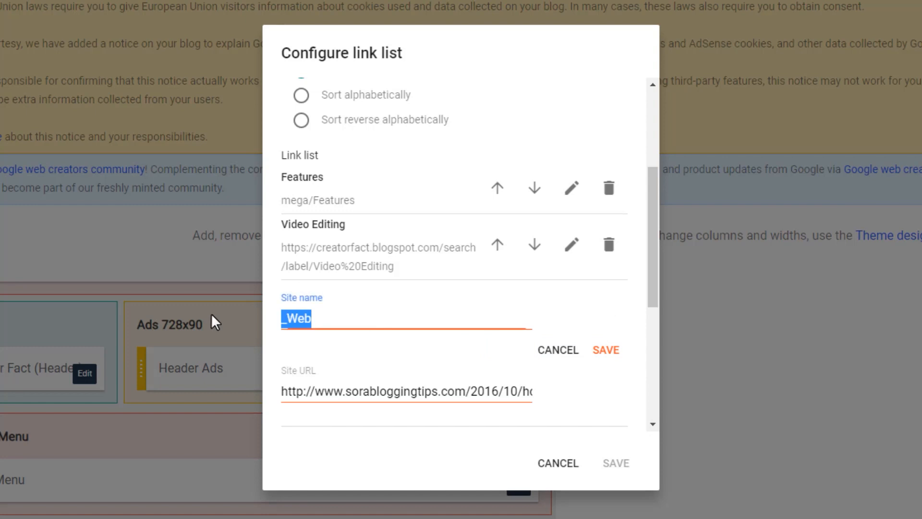
text(_Mobile Video Ed)
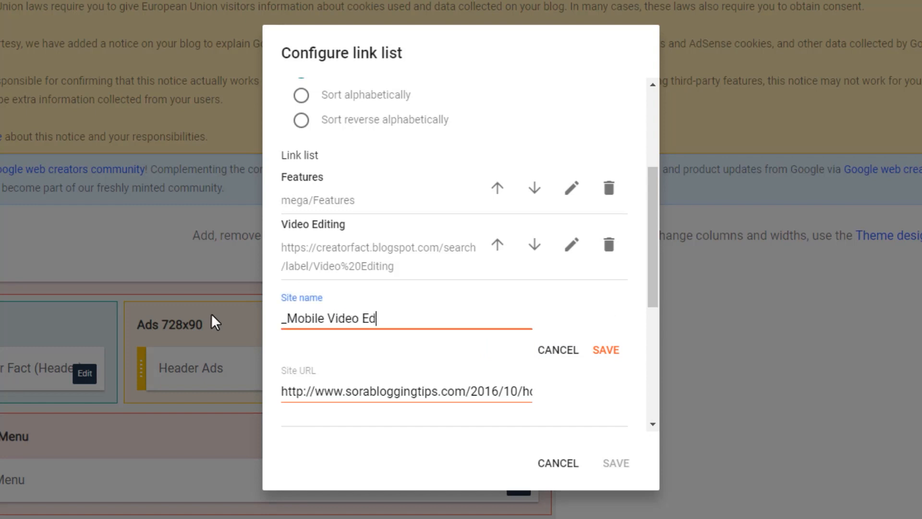
text(iting)
scroll(606, 279, down, 2)
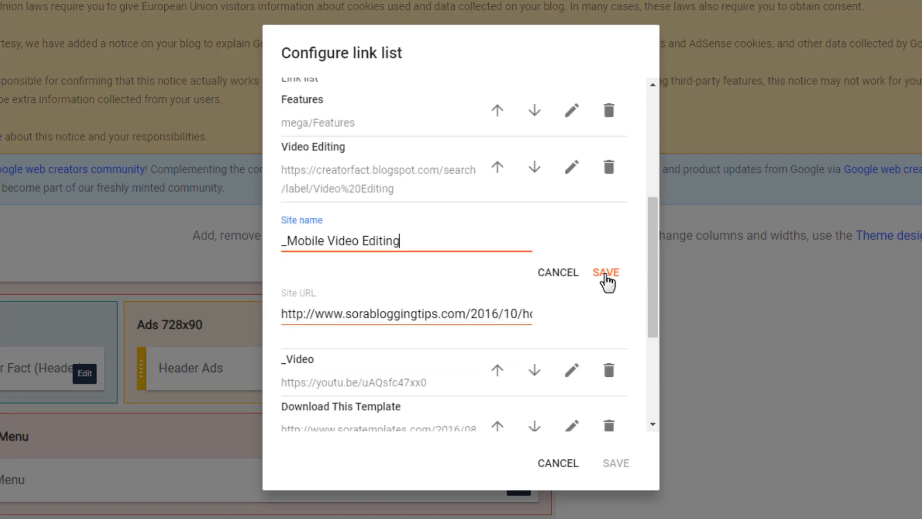
click(607, 277)
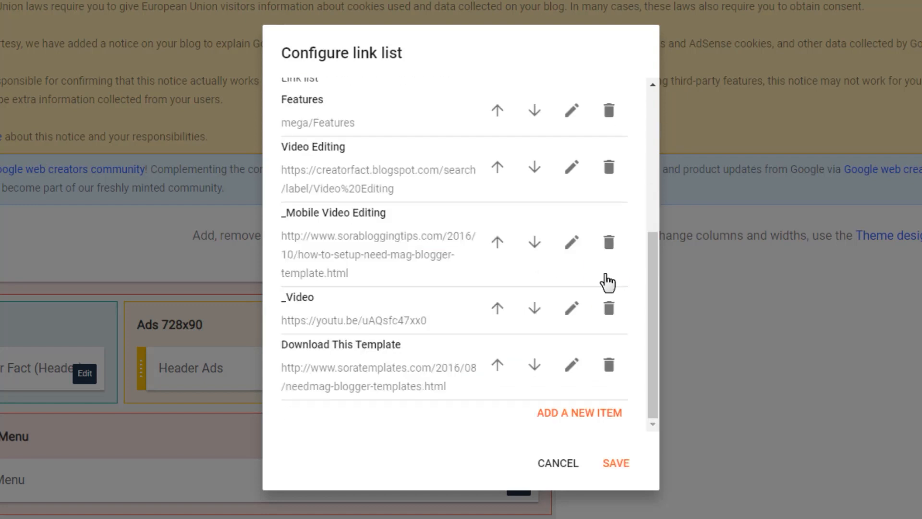
- Open the _Video and _Mobile Video Editing sub-links for editing and clear the _Mobile Video Editing site URL
click(571, 309)
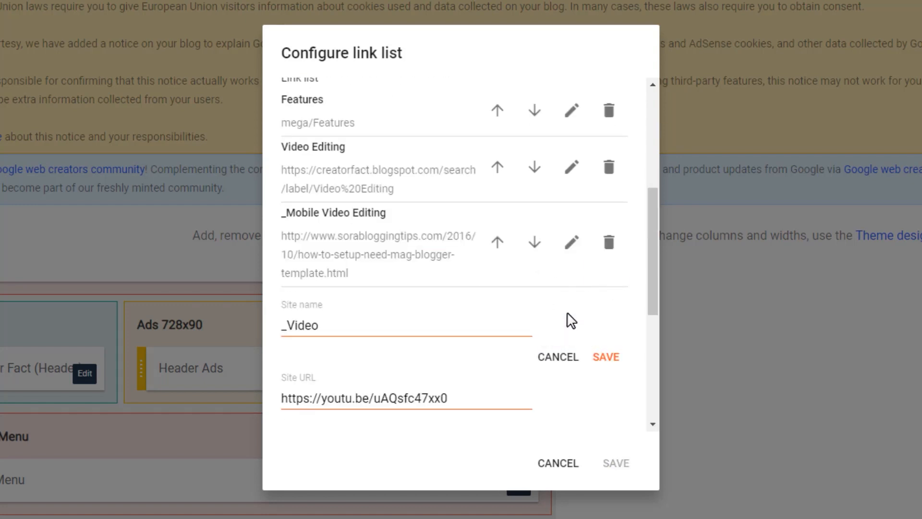
click(571, 242)
triple_click(446, 317)
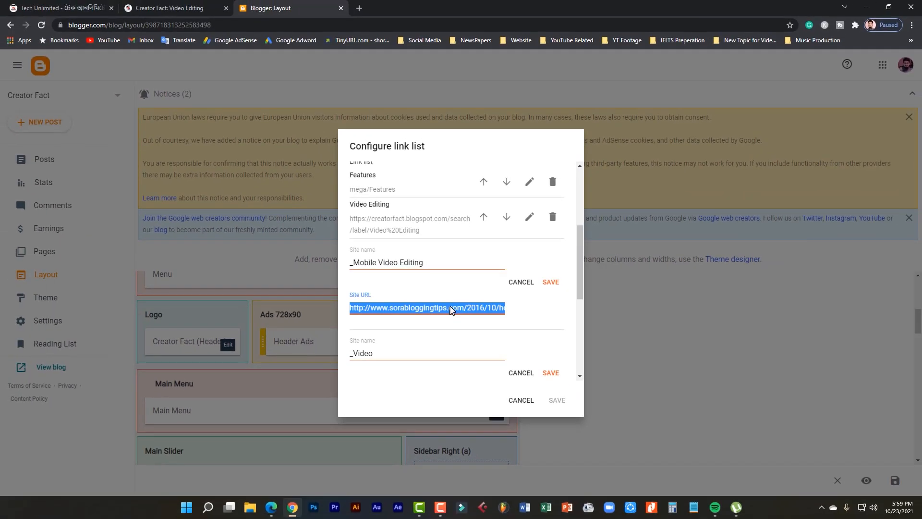
key(BackSpace)
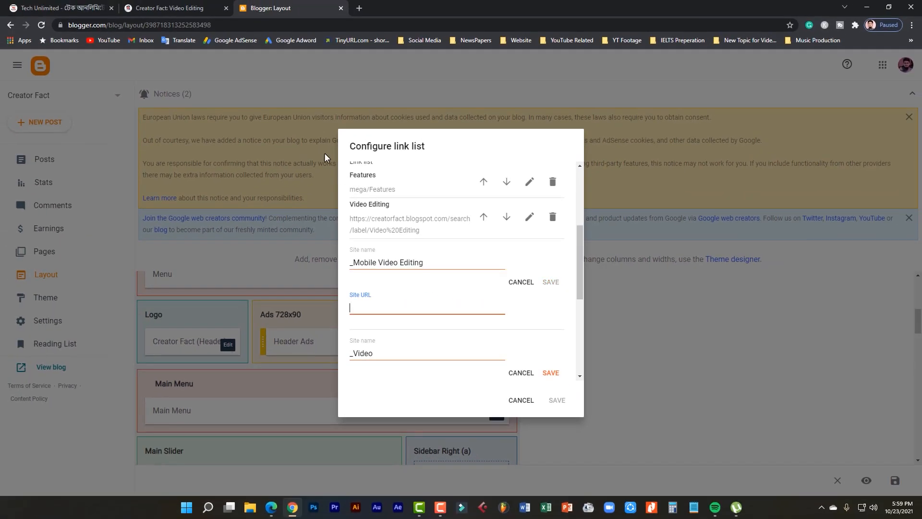
- Open the Mobile Video Editing tag page on the Creator Fact blog and copy its address
click(201, 5)
scroll(620, 355, down, 10)
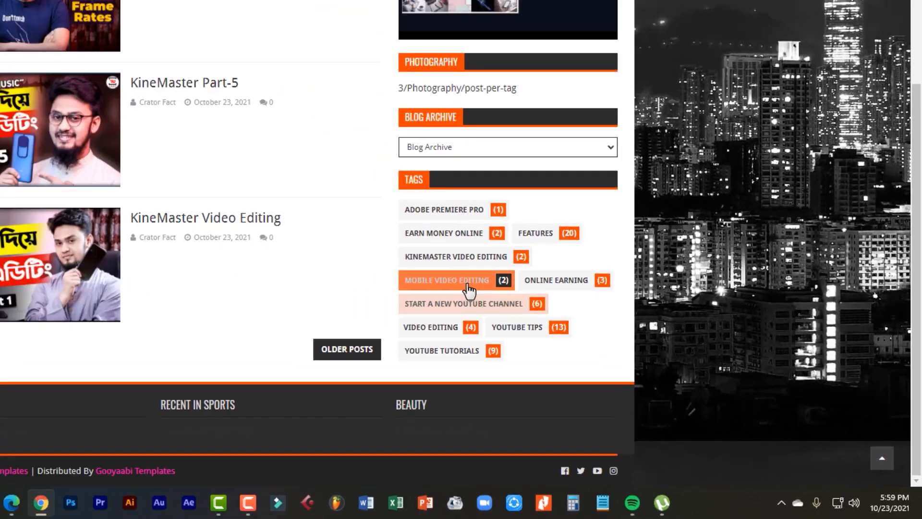
click(467, 284)
click(308, 24)
key(ctrl+c)
- Set the _Mobile Video Editing link's site URL in the Blogger layout to the copied Mobile%20Video%20Editing label address and save the link
click(295, 7)
key(ctrl+v)
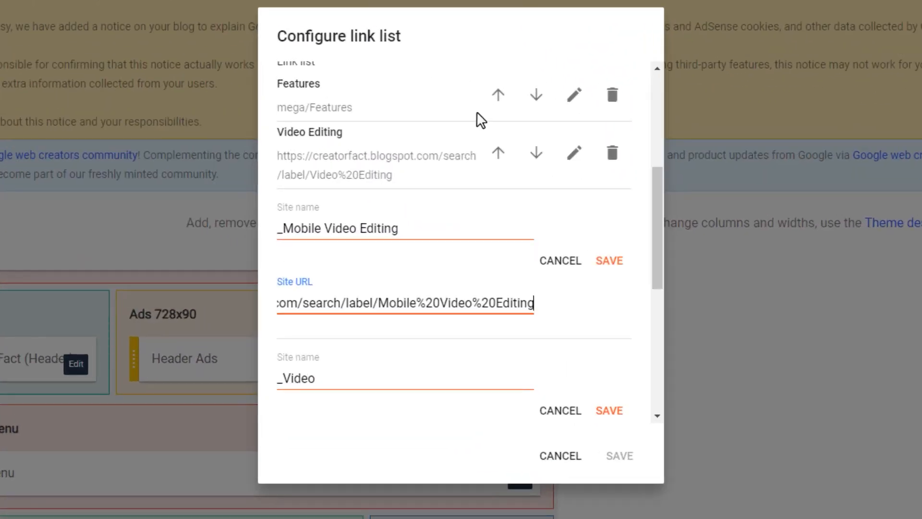
click(609, 261)
- Change the _Video sub-link's site name to _Professional Video Editing and clear its site URL
scroll(613, 268, down, 3)
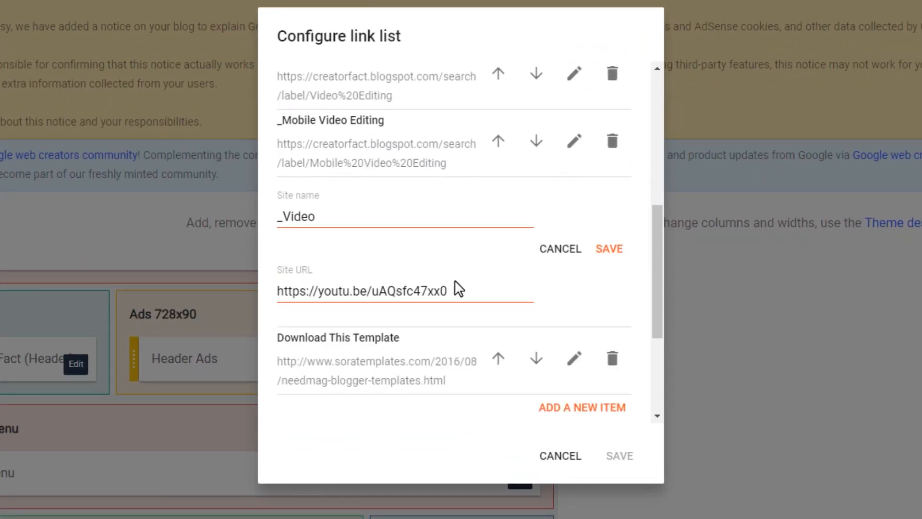
click(463, 297)
drag(340, 218, 283, 216)
text(Professional)
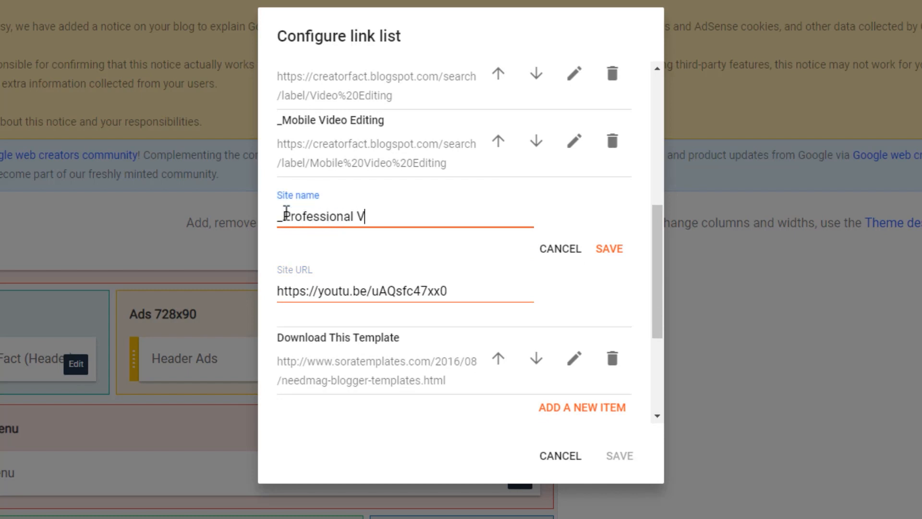
key(Tab)
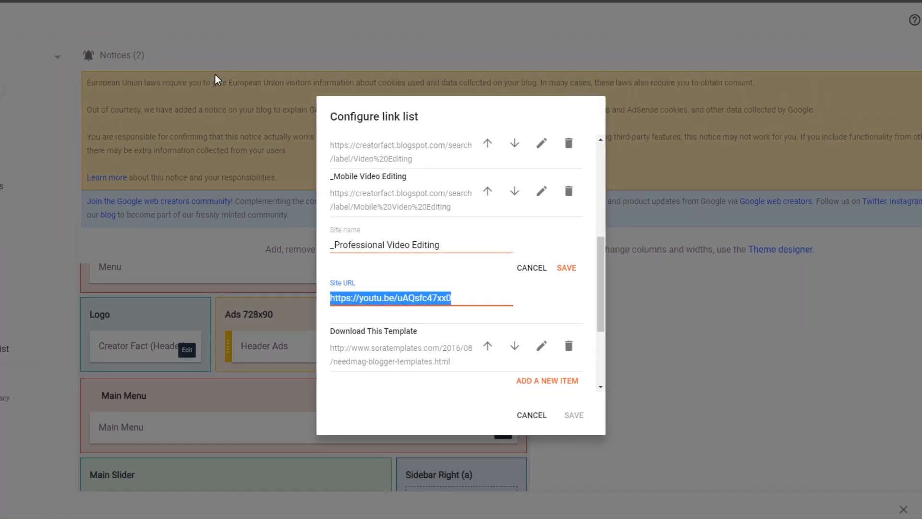
key(BackSpace)
- Open the Adobe Premiere Pro tag page on the Creator Fact blog and copy its address
click(173, 4)
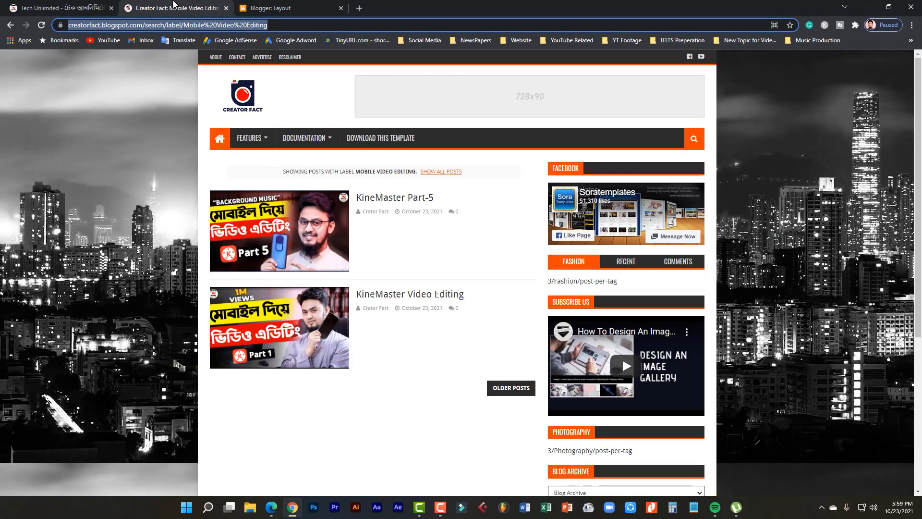
scroll(610, 350, down, 5)
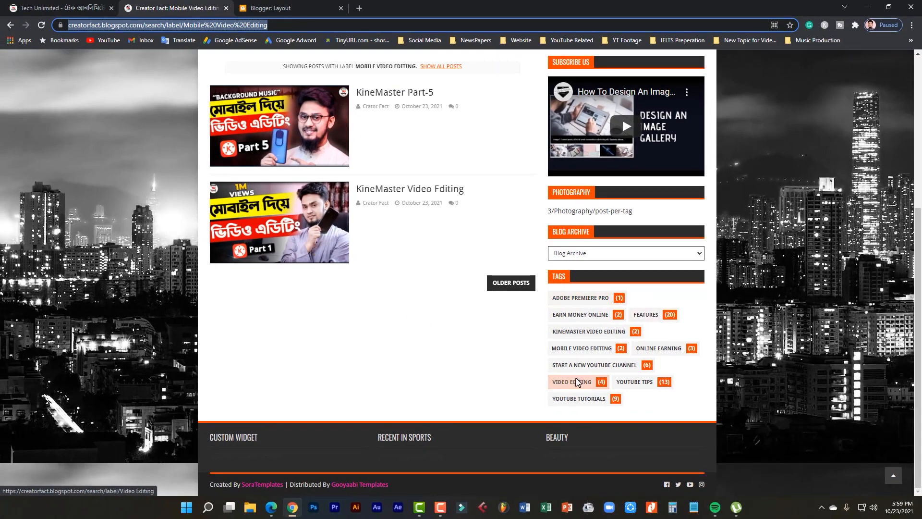
click(581, 298)
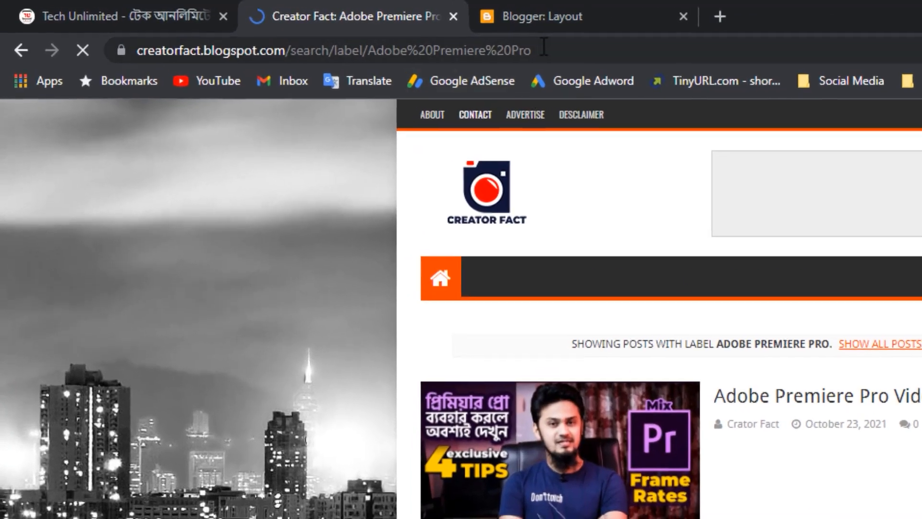
click(543, 50)
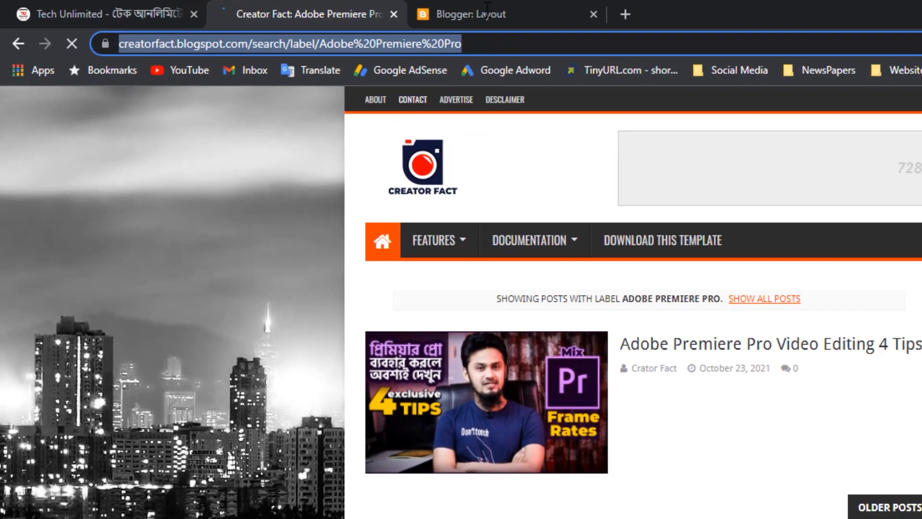
key(ctrl+c)
click(543, 16)
key(ctrl+v)
click(623, 263)
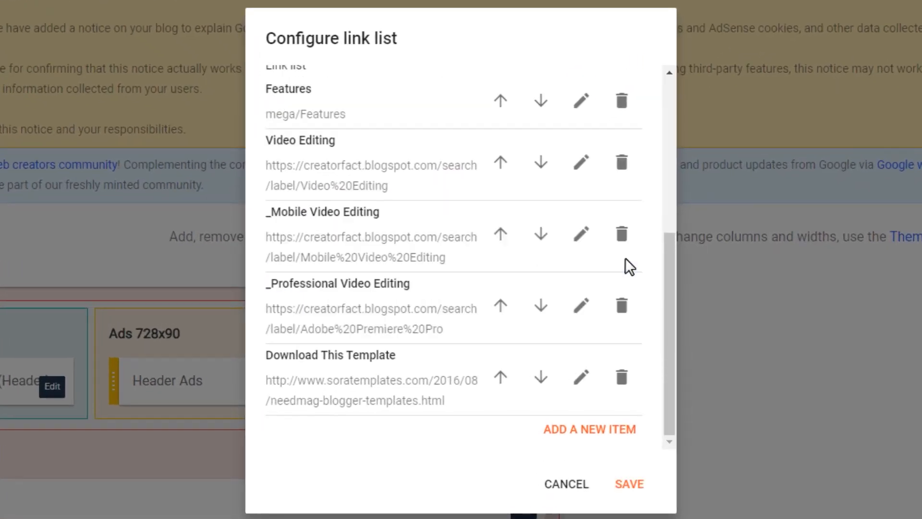
click(626, 485)
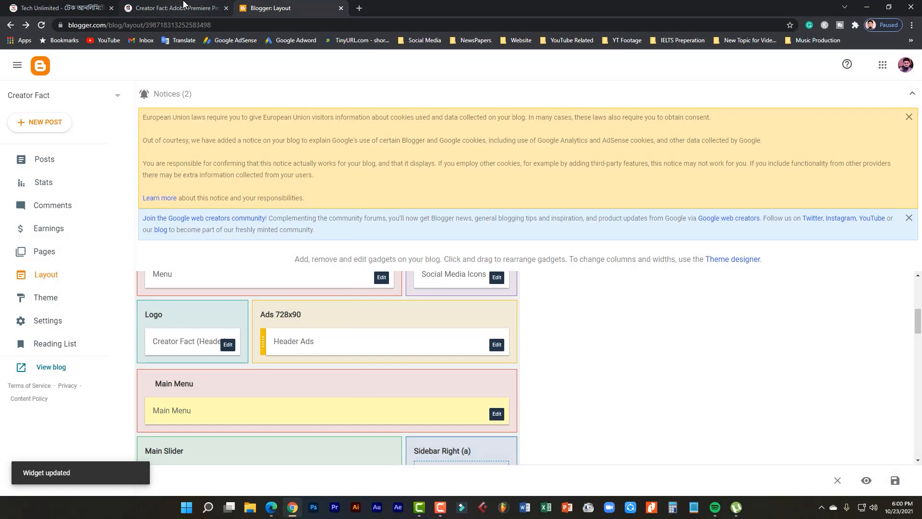
- Reload the Creator Fact blog and test both sub-links in the Video Editing dropdown
click(184, 5)
click(42, 25)
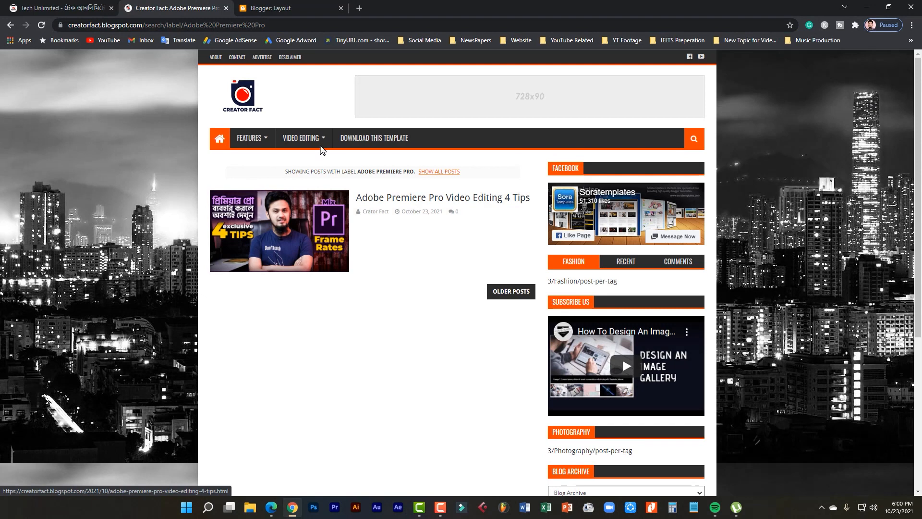
mouse_move(323, 148)
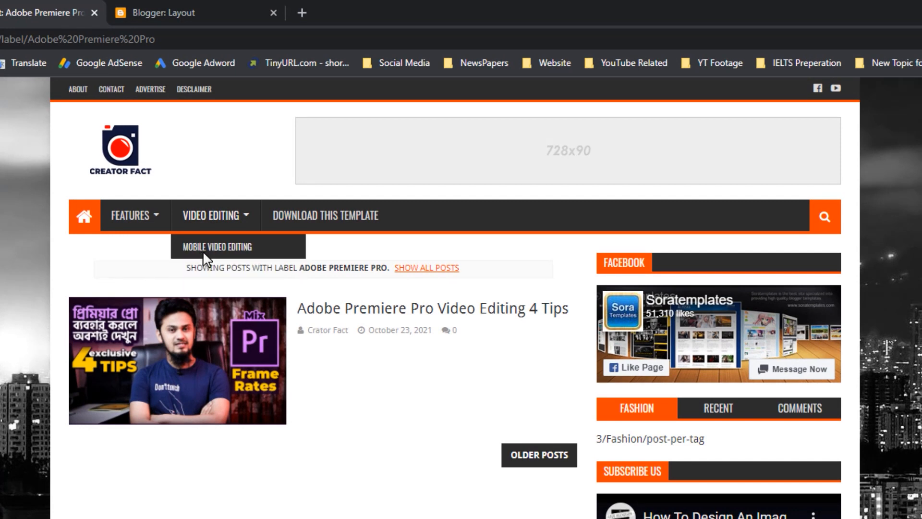
click(203, 249)
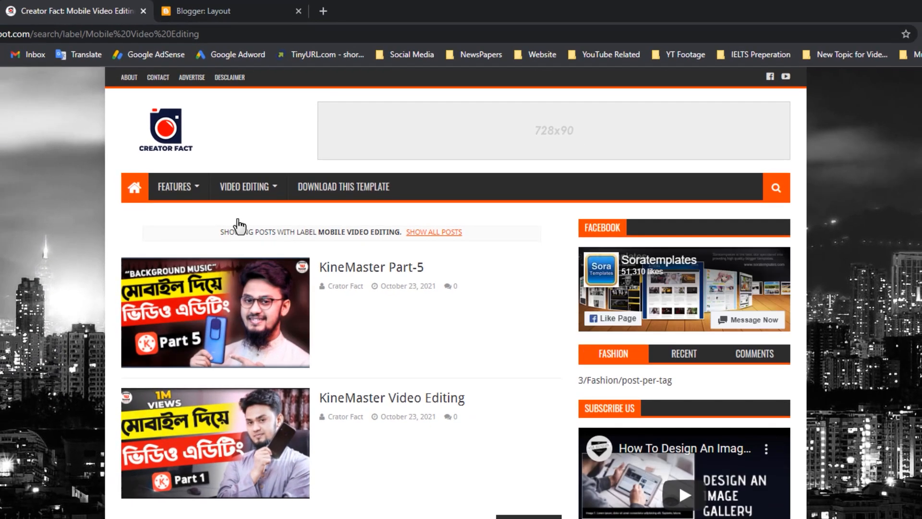
mouse_move(238, 220)
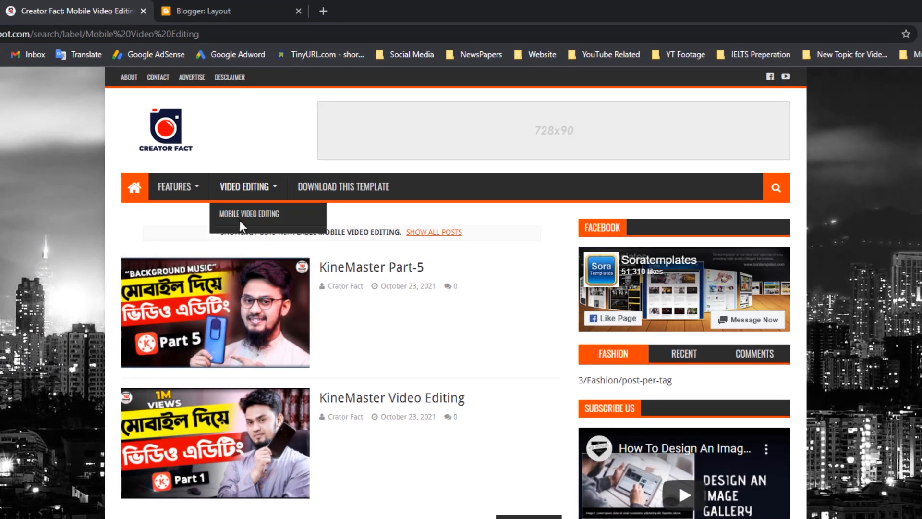
click(253, 235)
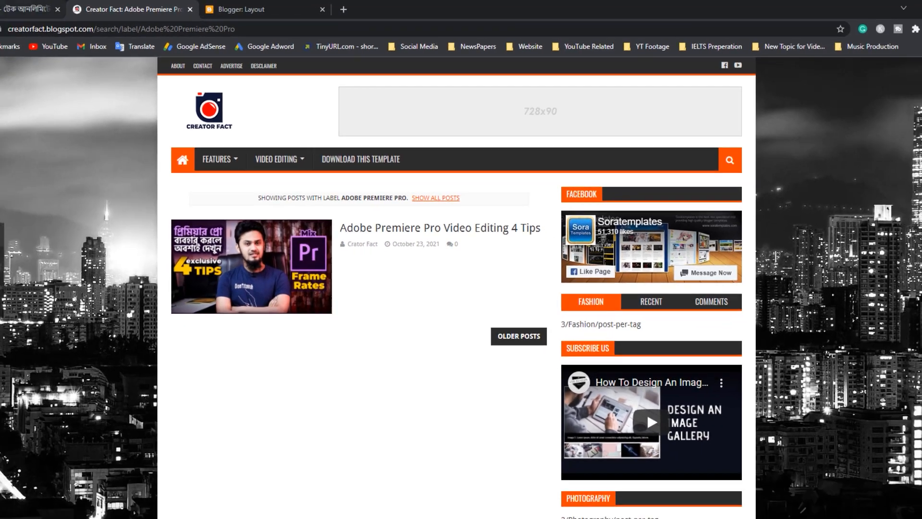
- Return to the Blogger layout and reopen the Main Menu gadget's link list
click(62, 7)
click(171, 6)
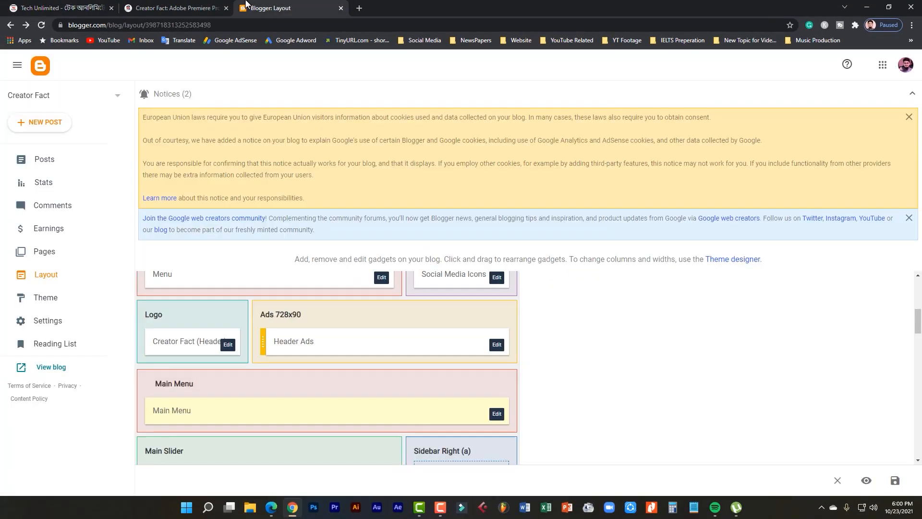
scroll(458, 302, down, 1)
click(498, 366)
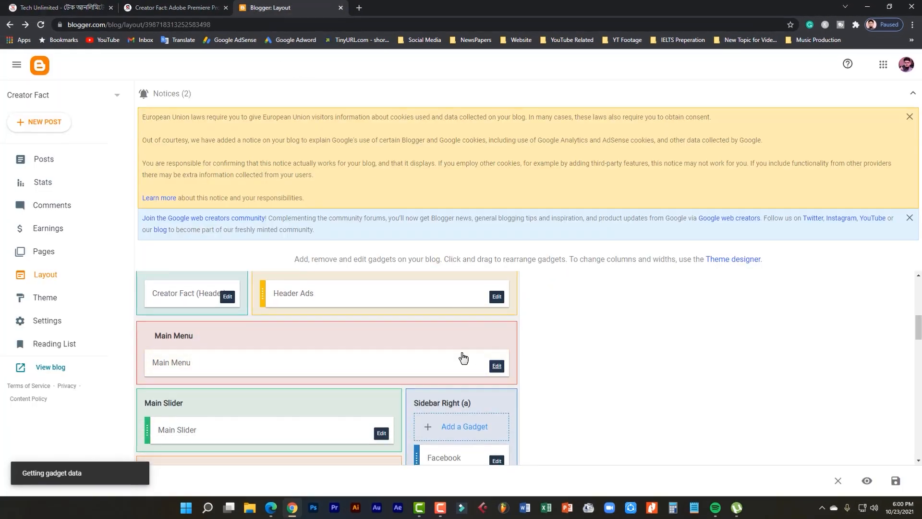
scroll(402, 432, down, 10)
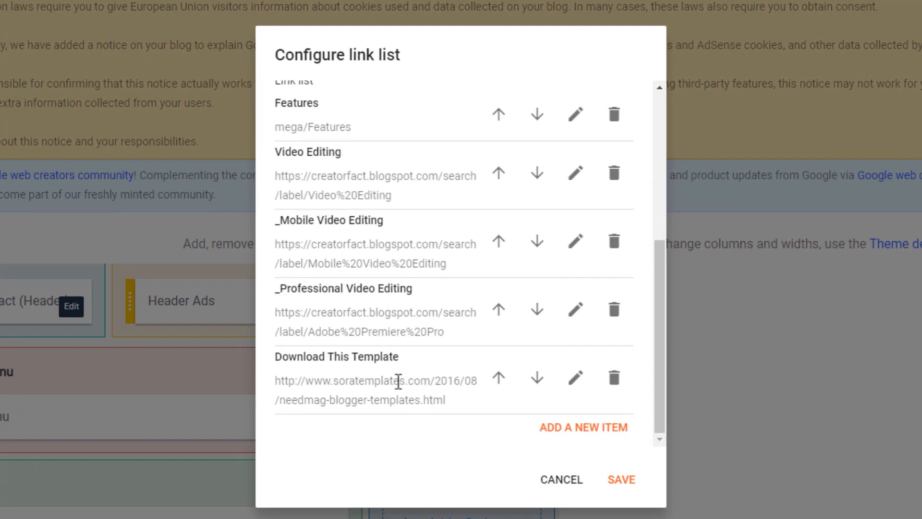
- Change the Download This Template link's site name to YouTube Tips and clear its site URL
click(576, 378)
scroll(452, 384, down, 3)
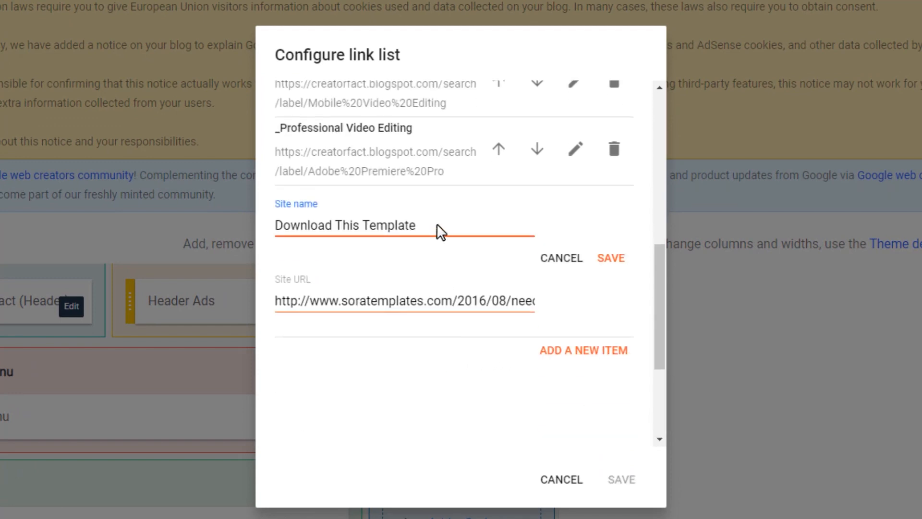
drag(437, 225, 291, 225)
text(YouTUbe)
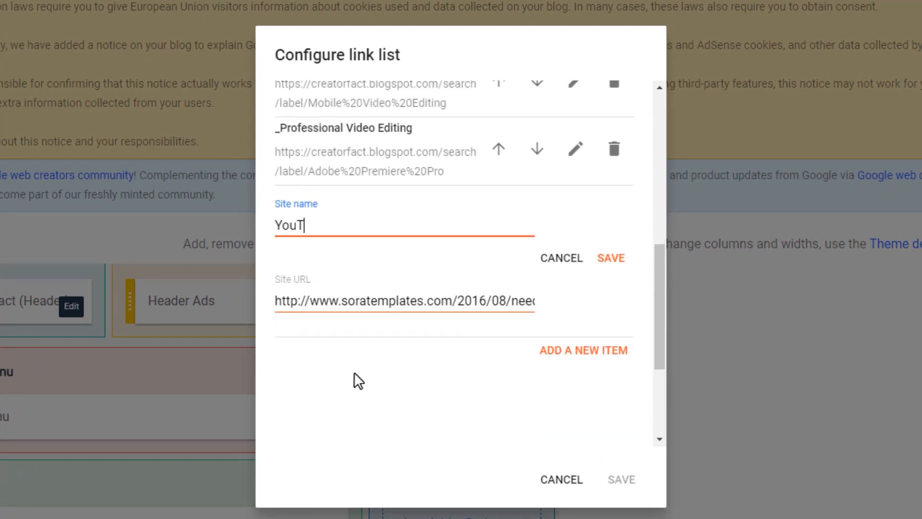
key(BackSpace)
key(BackSpace)
key(BackSpace)
text(ube Tips)
click(435, 294)
key(ctrl+a)
key(BackSpace)
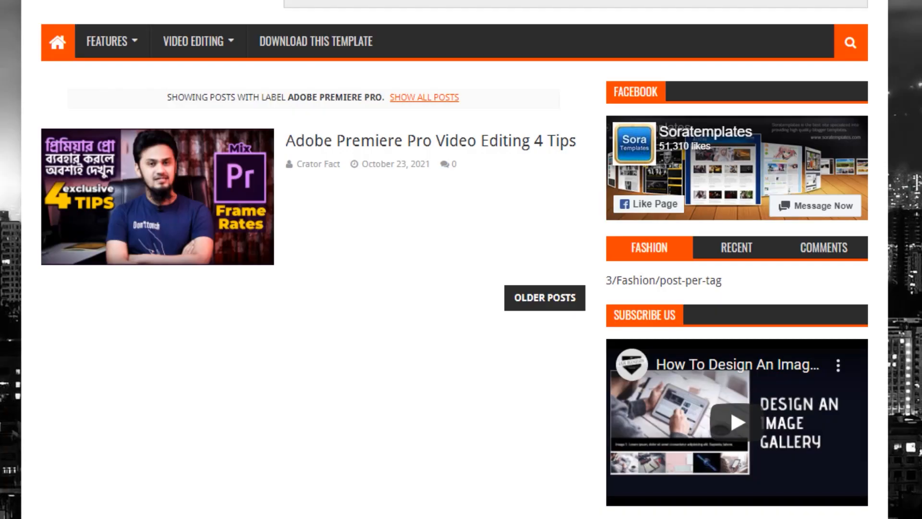
- Open the YouTube Tips tag page on the Creator Fact blog and copy its address
scroll(461, 260, down, 5)
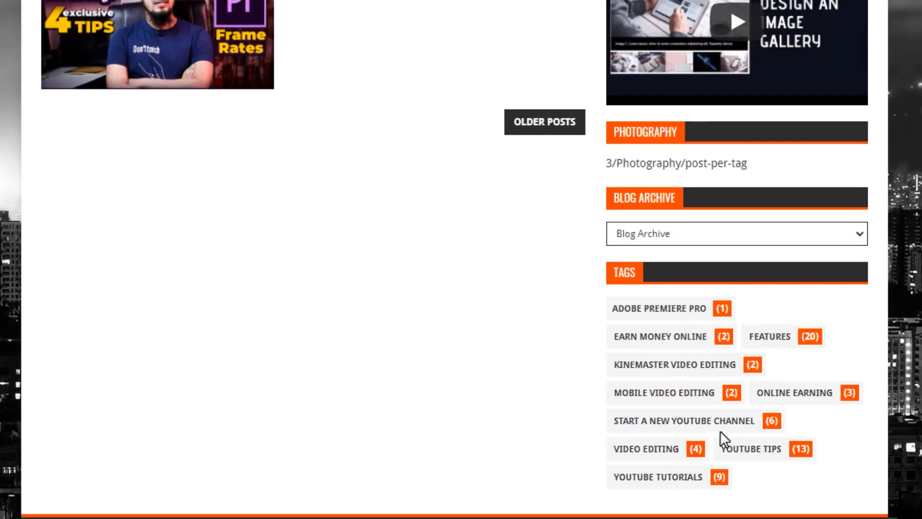
click(743, 451)
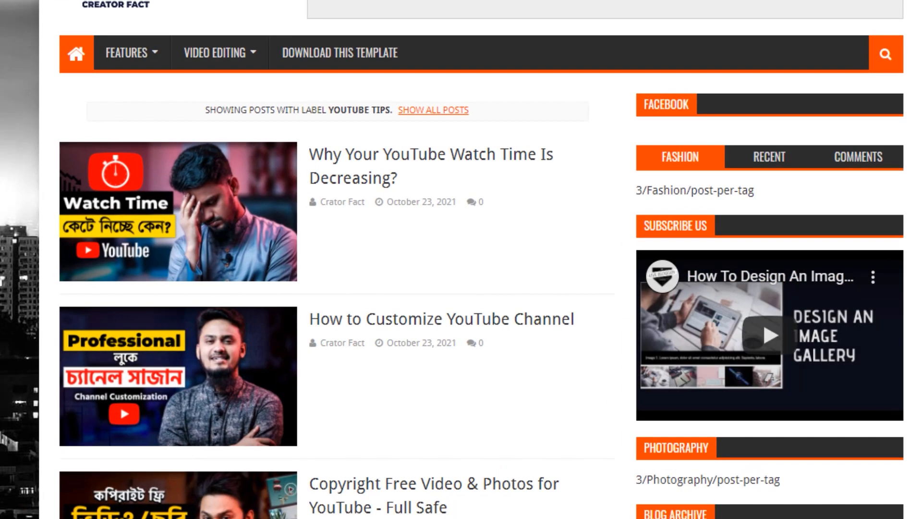
click(561, 6)
click(659, 19)
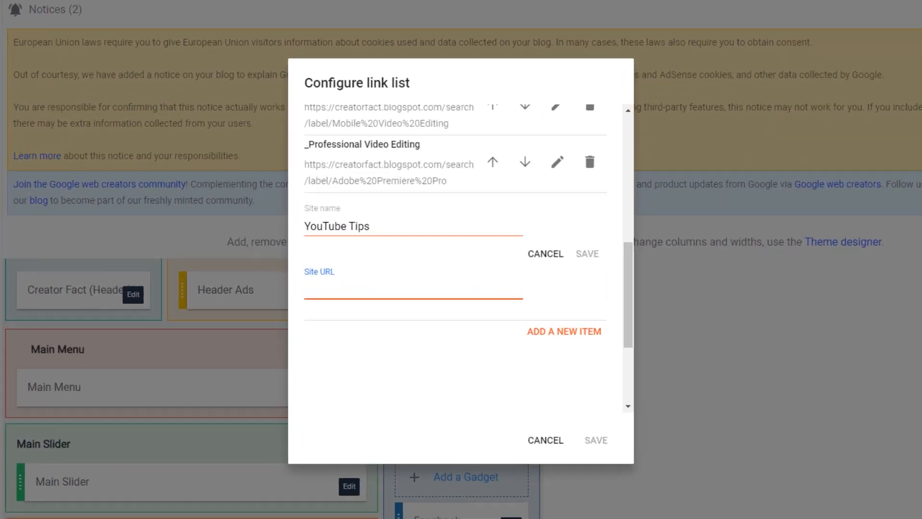
key(ctrl+v)
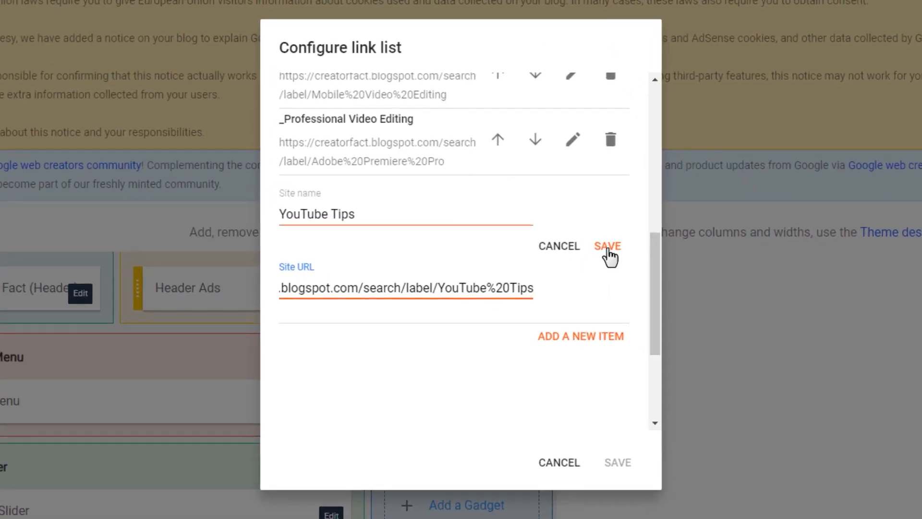
click(607, 249)
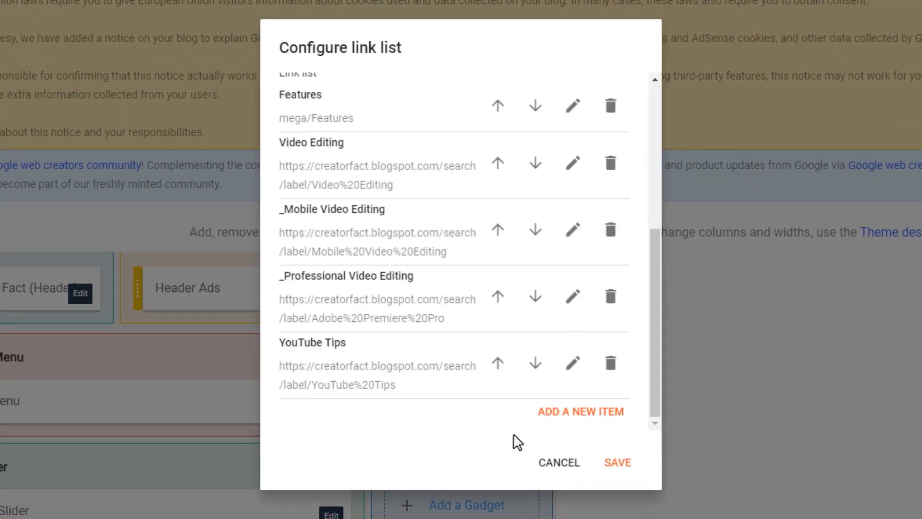
- Add a new item to the Main Menu link list with the site name Start A New YouTube Channel
click(560, 413)
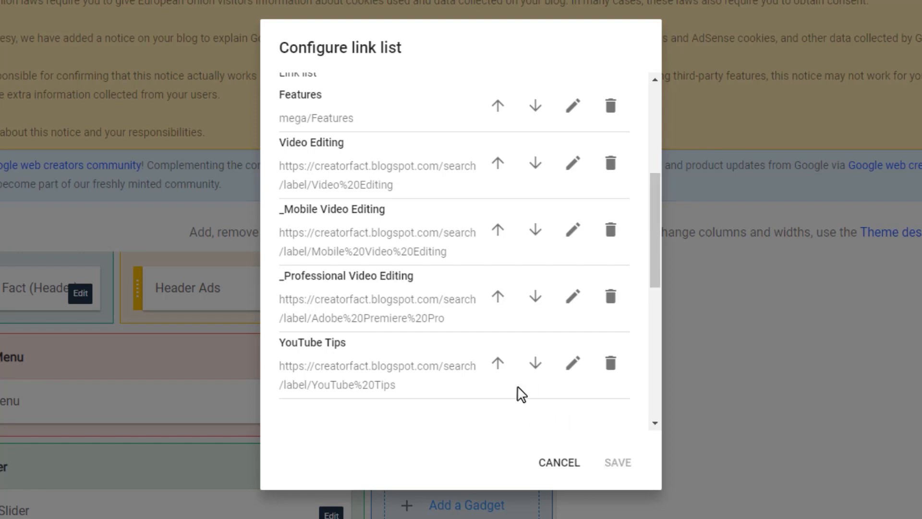
click(368, 288)
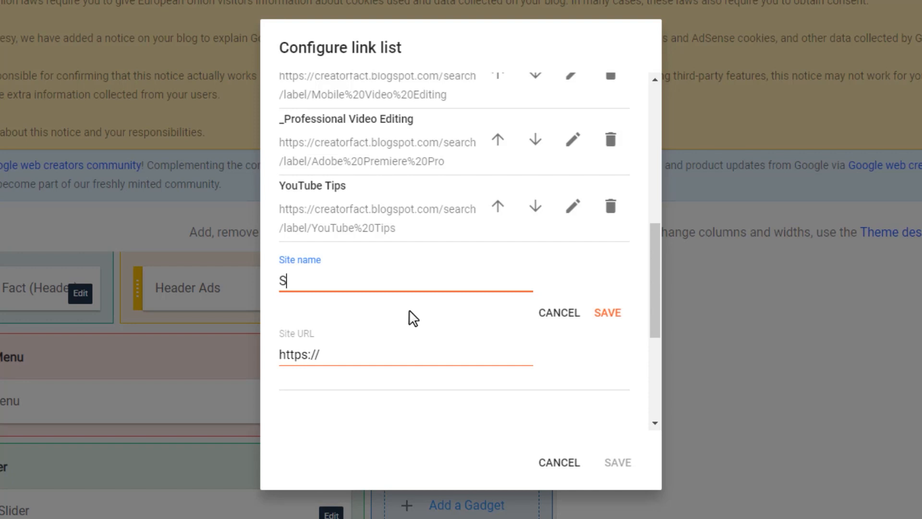
text(Start A New )
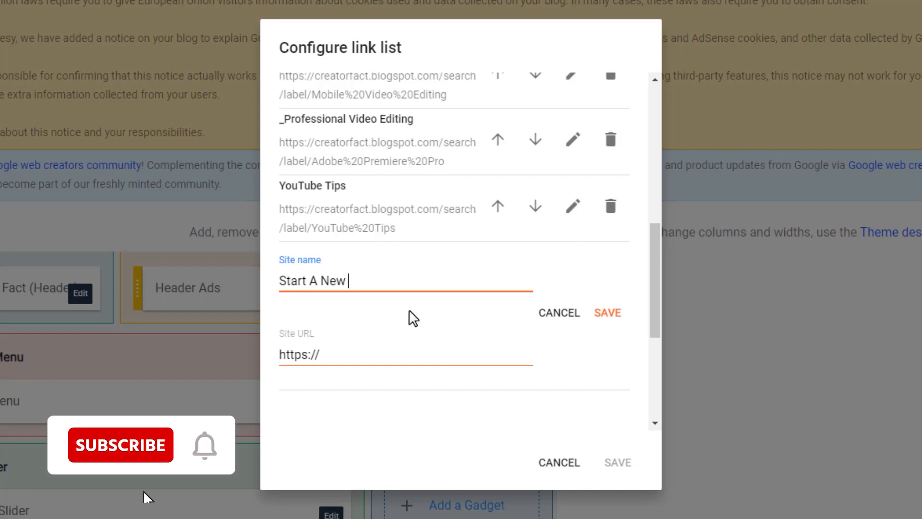
text(YouTube channel)
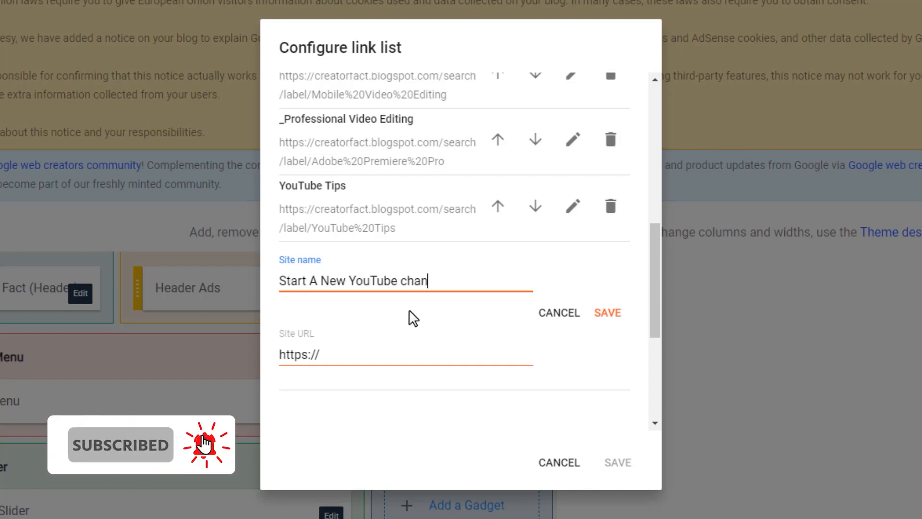
key(Left)
key(Left)
key(Left)
key(Left)
key(Left)
key(Left)
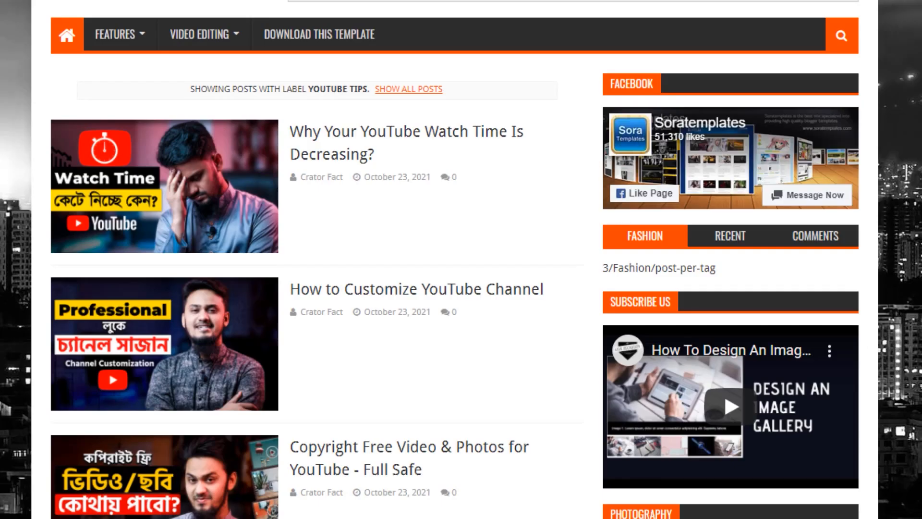
- Copy the address of the blog's Start a New YouTube Channel tag page into the new link's site URL and save the link
scroll(593, 443, down, 15)
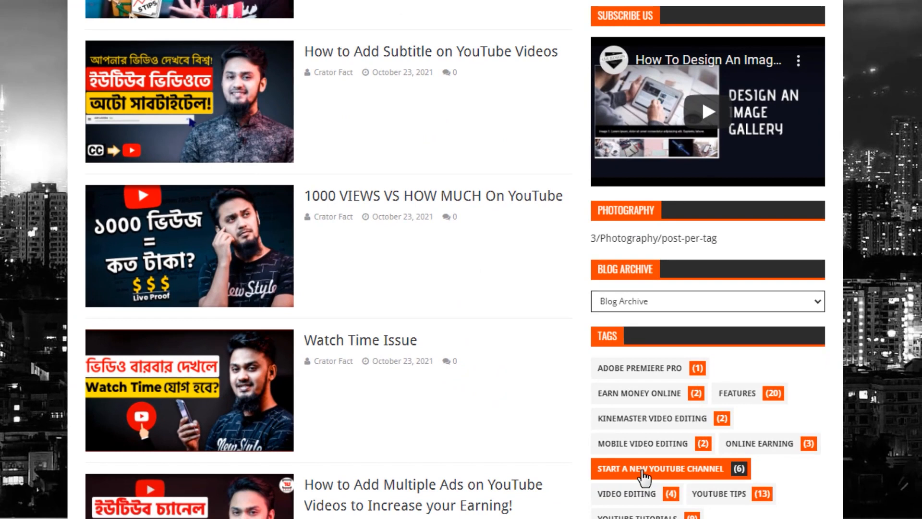
click(644, 470)
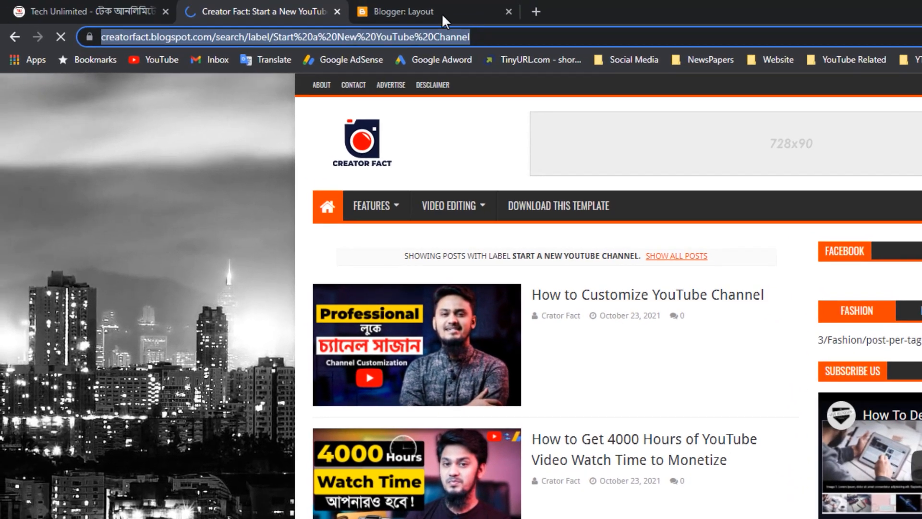
click(451, 22)
click(392, 346)
text(https://creatorfact.blogspot.com/search/label/Start%20a%20New%20YouTube%20Channel)
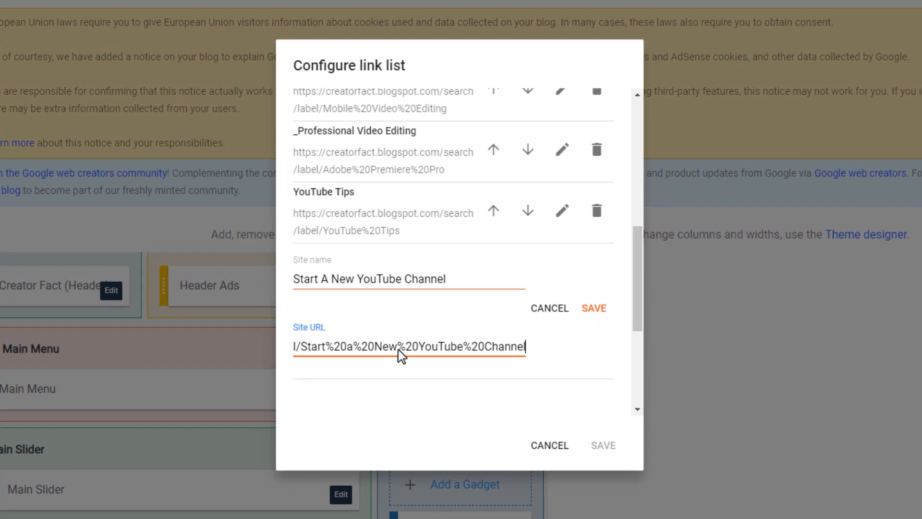
click(594, 308)
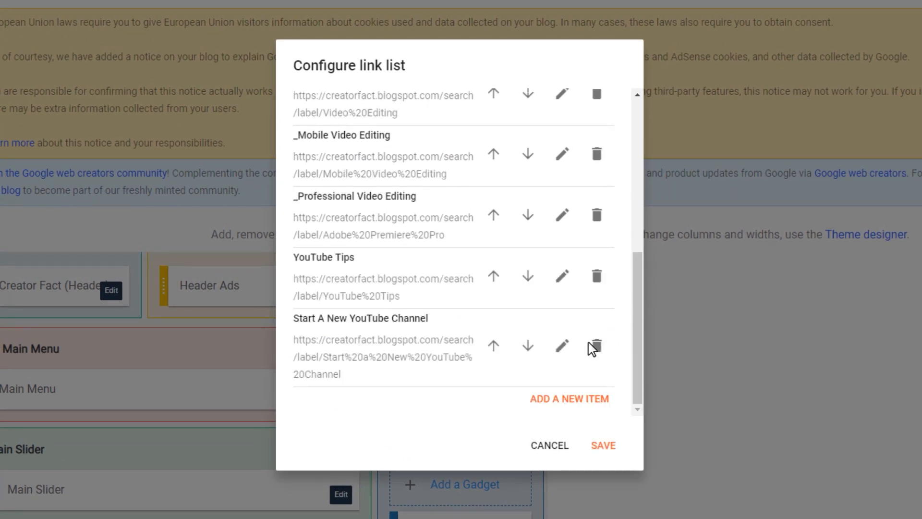
- Add another item to the link list with the site name Online Earning
click(569, 400)
click(326, 284)
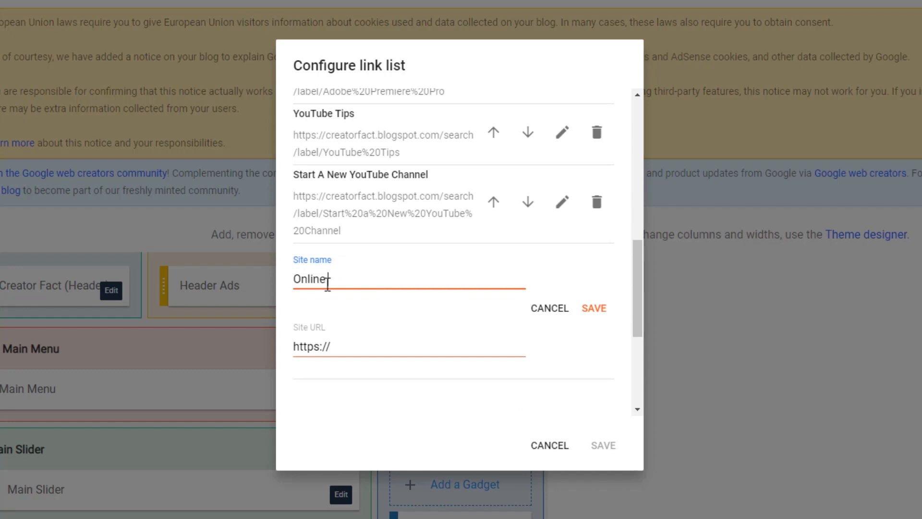
key(Tab)
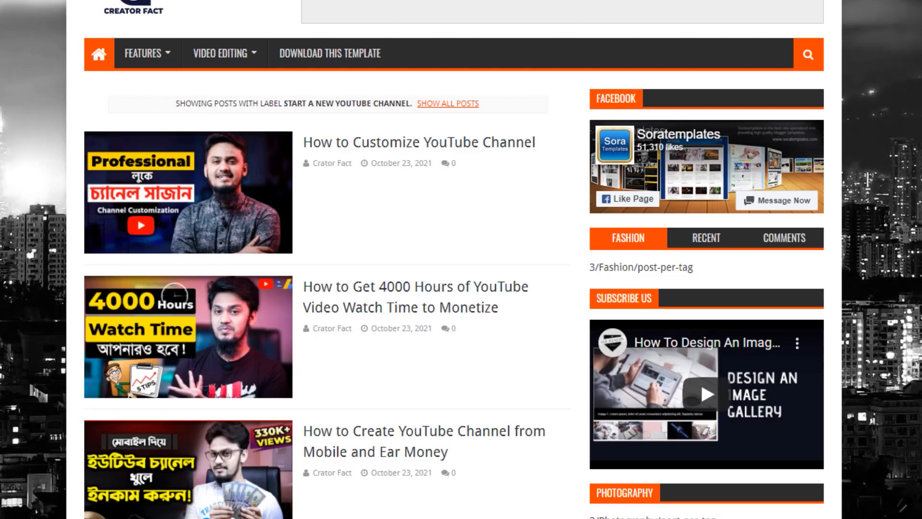
scroll(292, 64, down, 10)
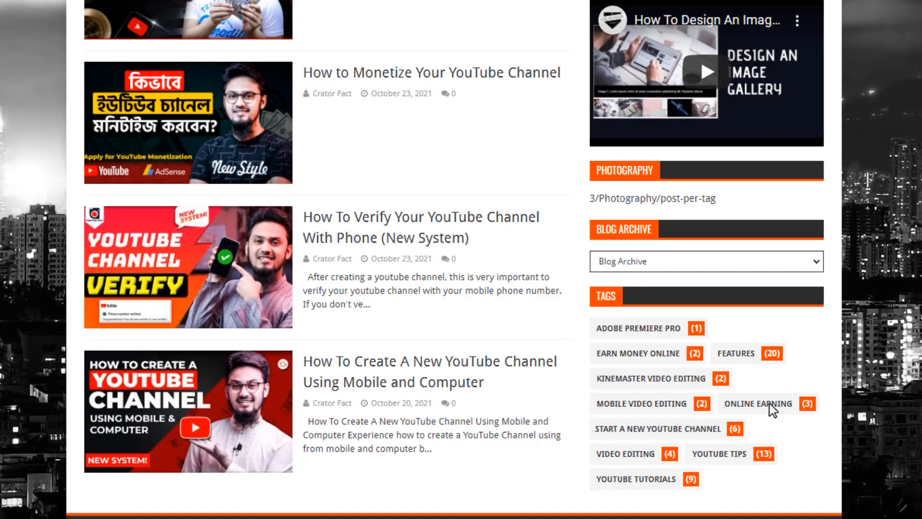
click(776, 409)
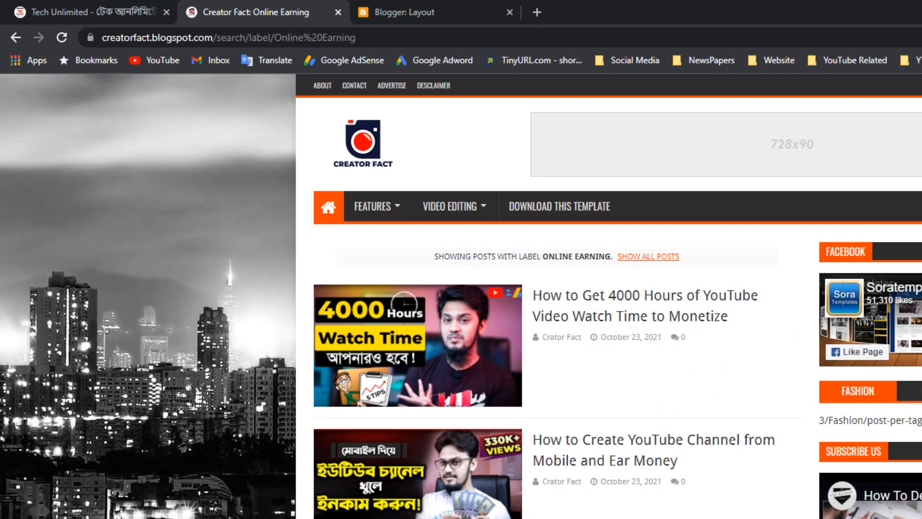
click(229, 38)
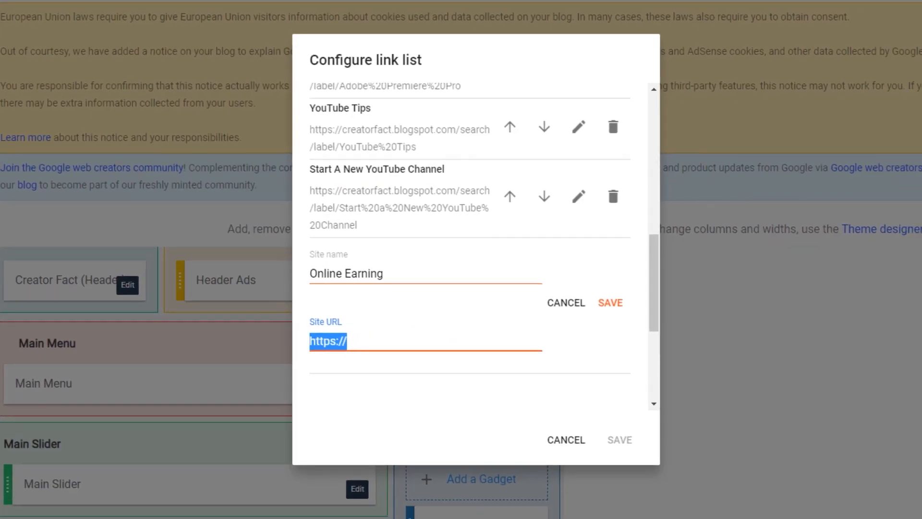
text(https://creatorfact.blogspot.com/search/label/Online%20Earning)
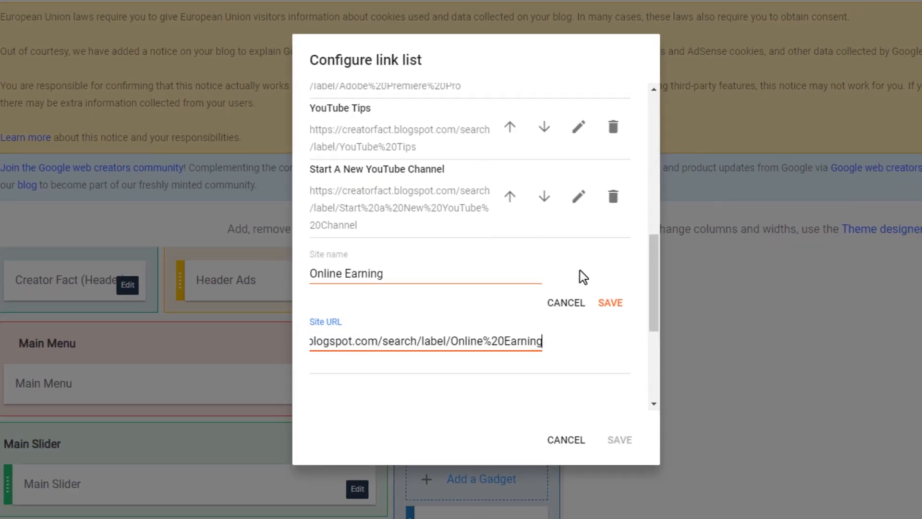
click(613, 306)
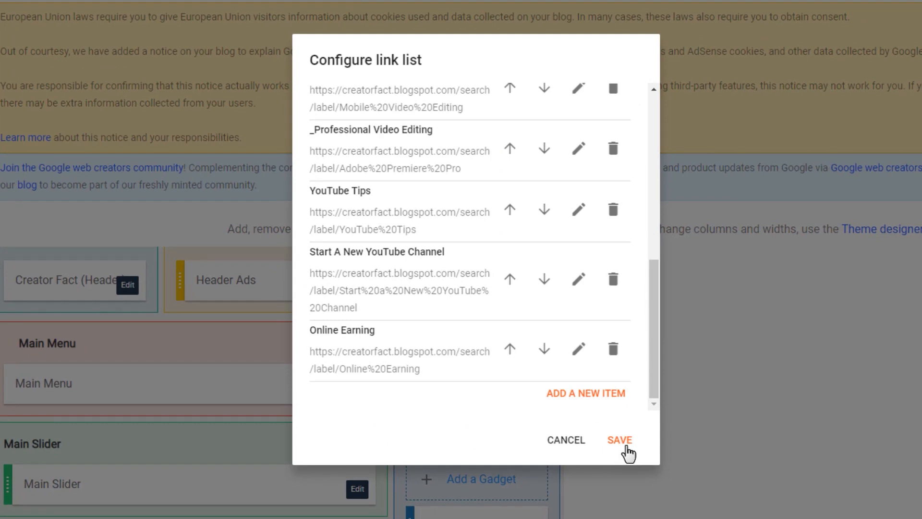
click(627, 448)
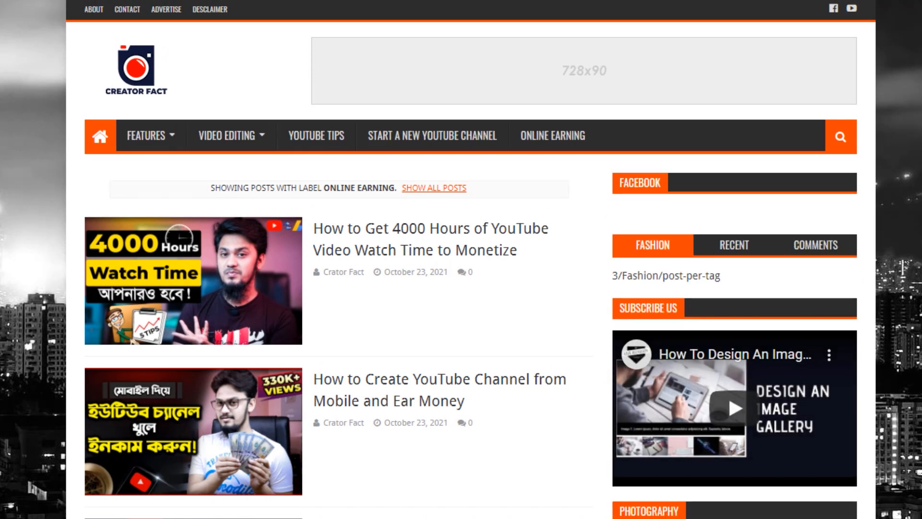
- Check the updated menu on the blog by viewing the Features mega menu and looking through the YouTube Tips page
mouse_move(170, 138)
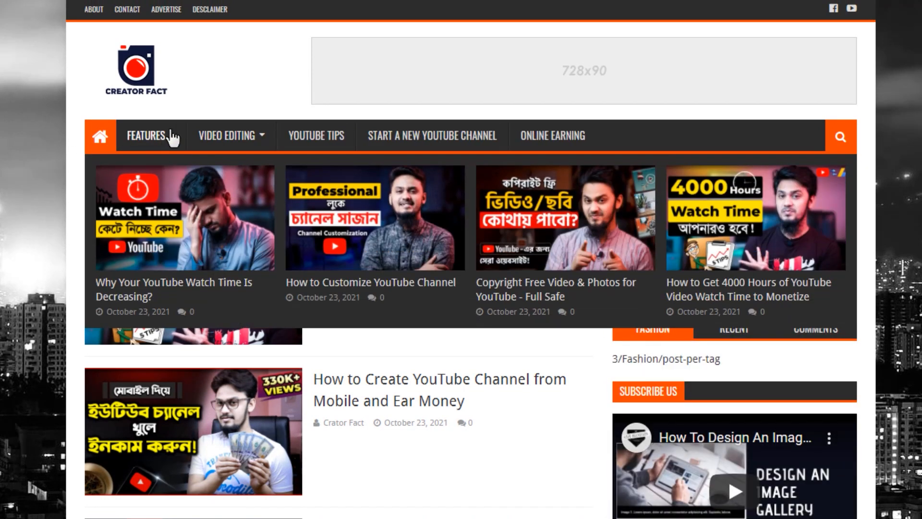
click(336, 138)
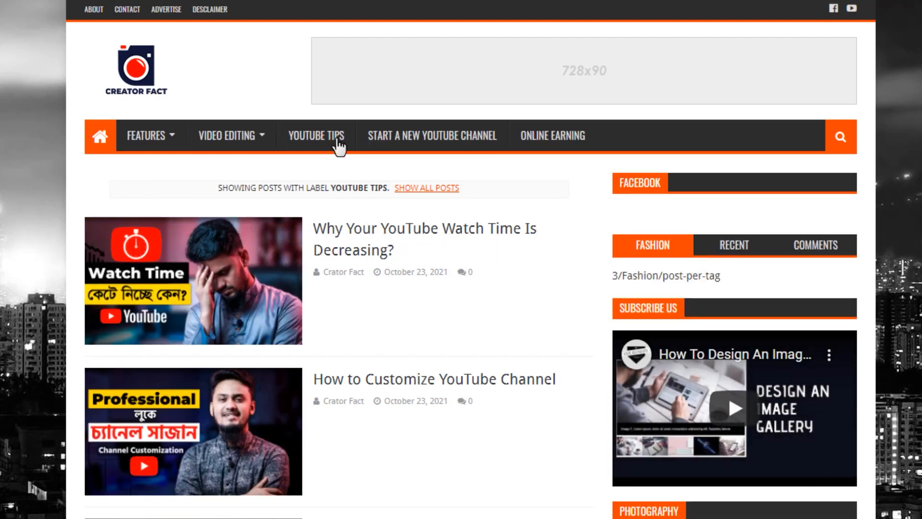
scroll(337, 139, down, 4)
scroll(336, 142, down, 20)
scroll(336, 142, up, 20)
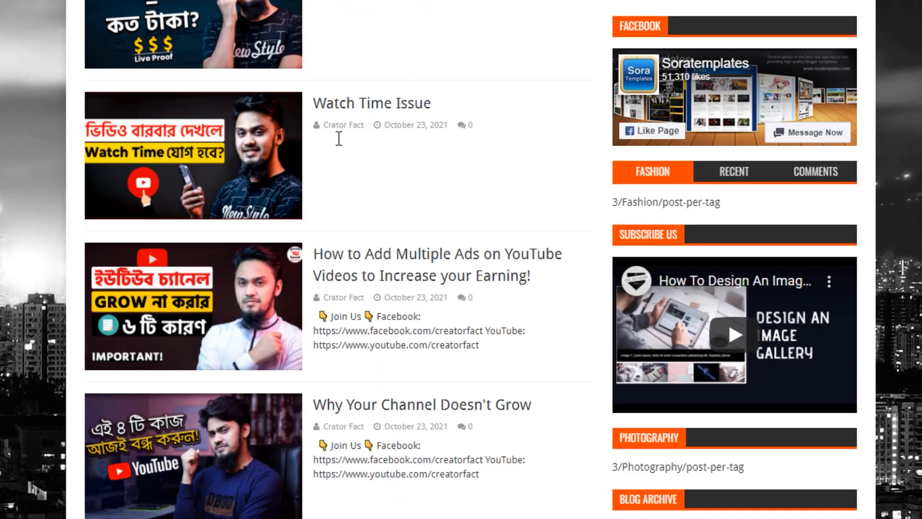
scroll(310, 50, up, 5)
- Open the post "Why Your YouTube Watch Time Is Decreasing?" from the Blogger posts list to examine its labels
click(276, 7)
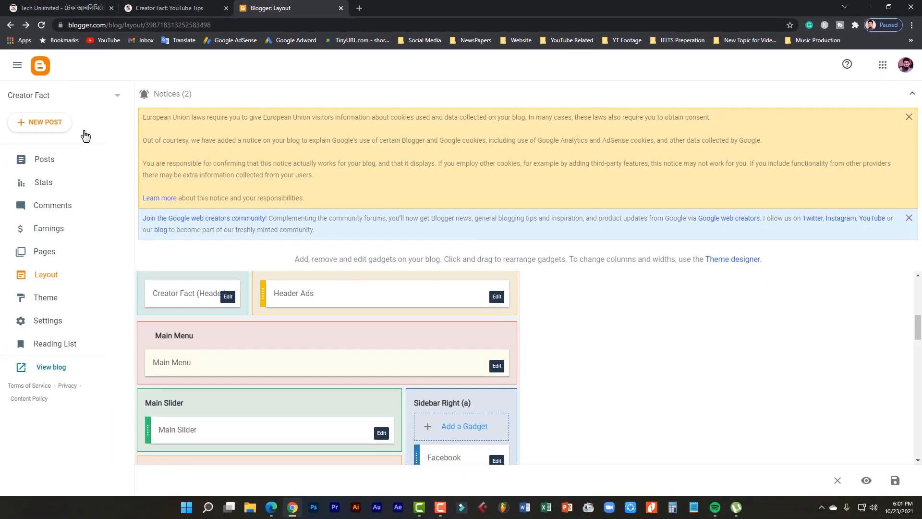
click(38, 161)
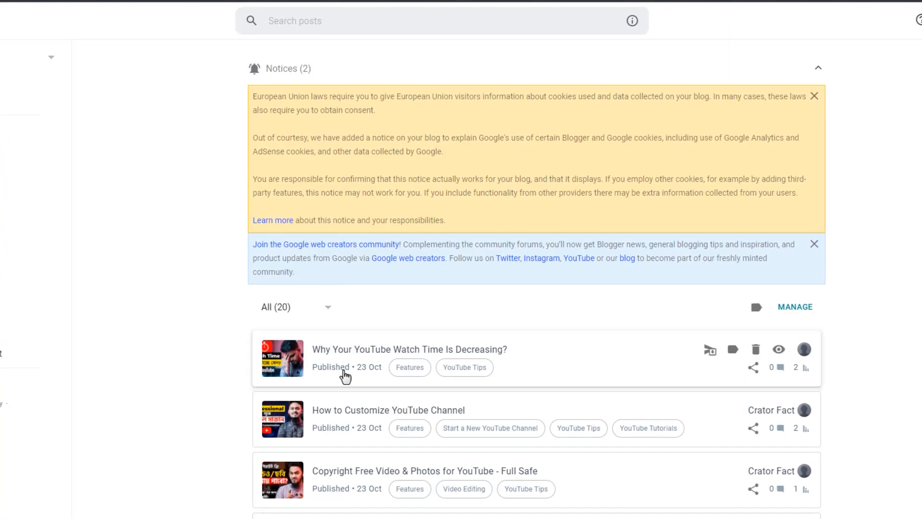
click(342, 132)
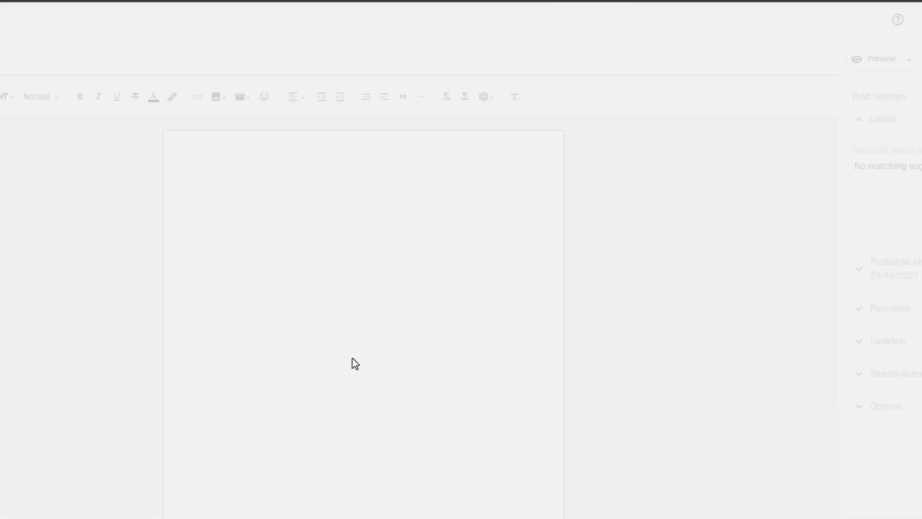
click(850, 151)
text(YouTube Tips,Features,)
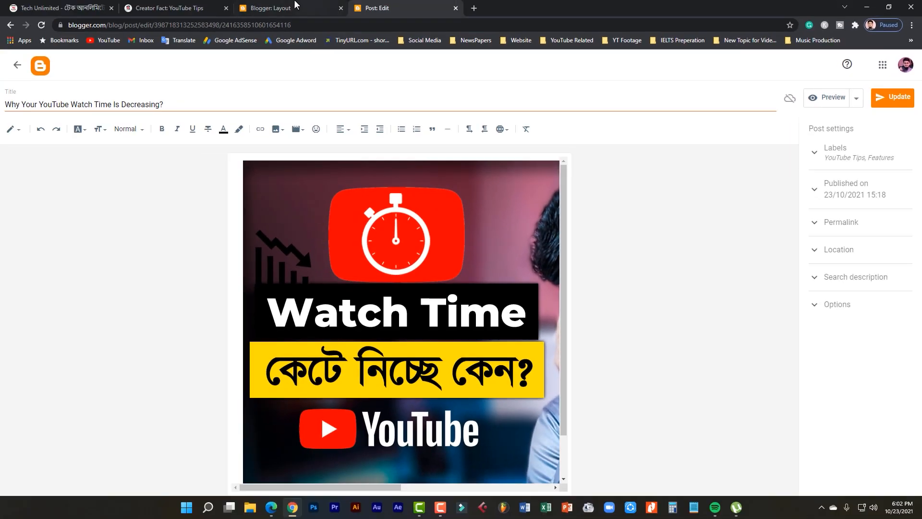
- Return to the blog and look through the posts behind the Start A New YouTube Channel and Online Earning menu links
click(271, 8)
click(169, 8)
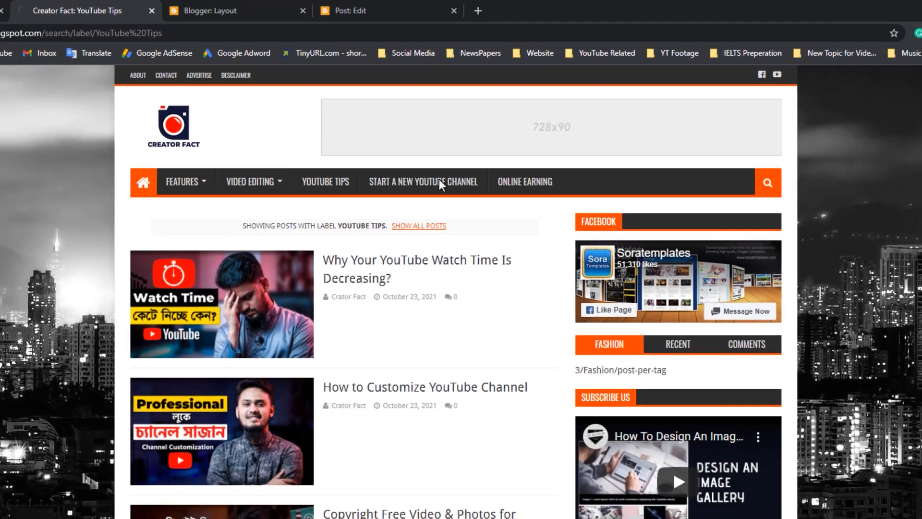
click(435, 229)
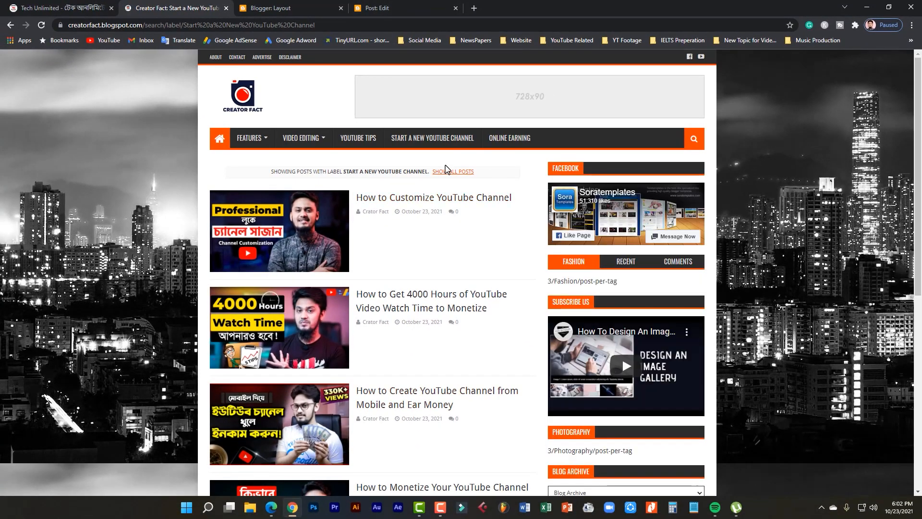
scroll(455, 405, down, 8)
scroll(456, 405, up, 8)
click(511, 139)
scroll(447, 384, down, 2)
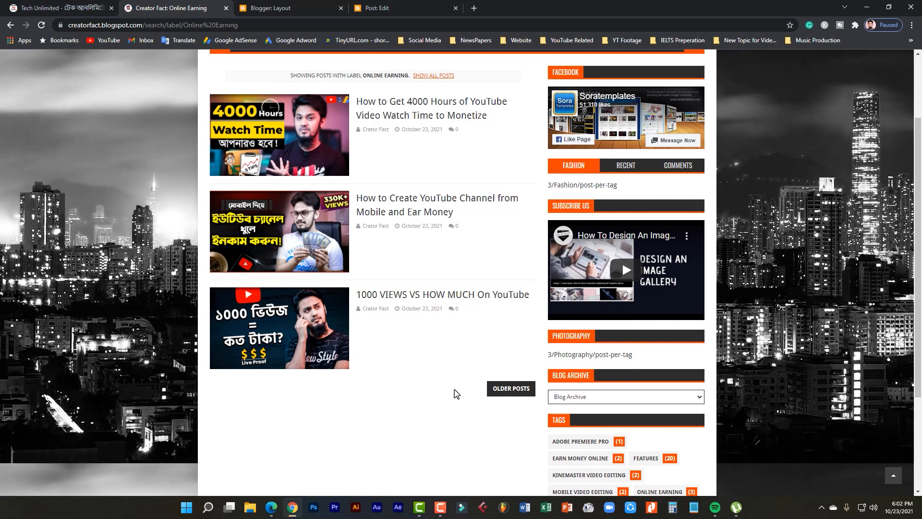
scroll(479, 409, up, 2)
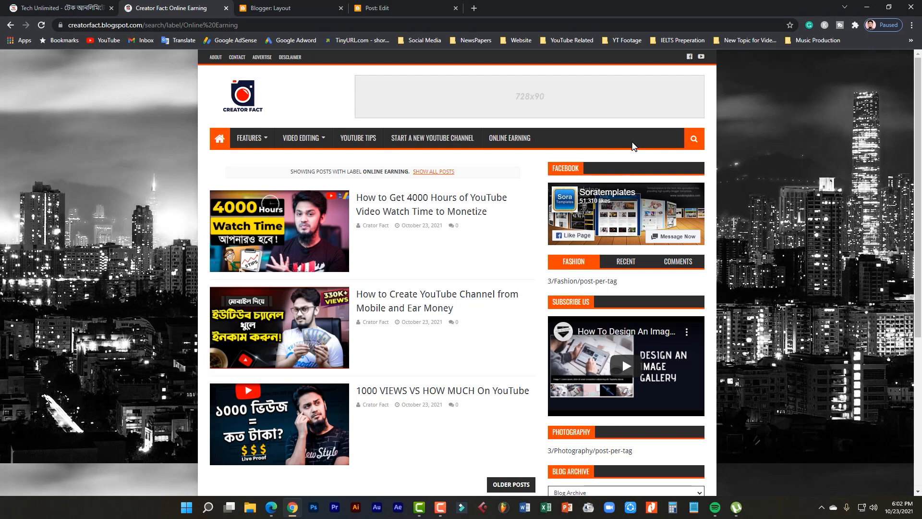
- Go back to the Blogger layout and reopen the Main Menu gadget at the end of its link list
click(65, 5)
click(329, 7)
click(383, 6)
click(330, 7)
scroll(460, 288, down, 3)
scroll(461, 288, up, 2)
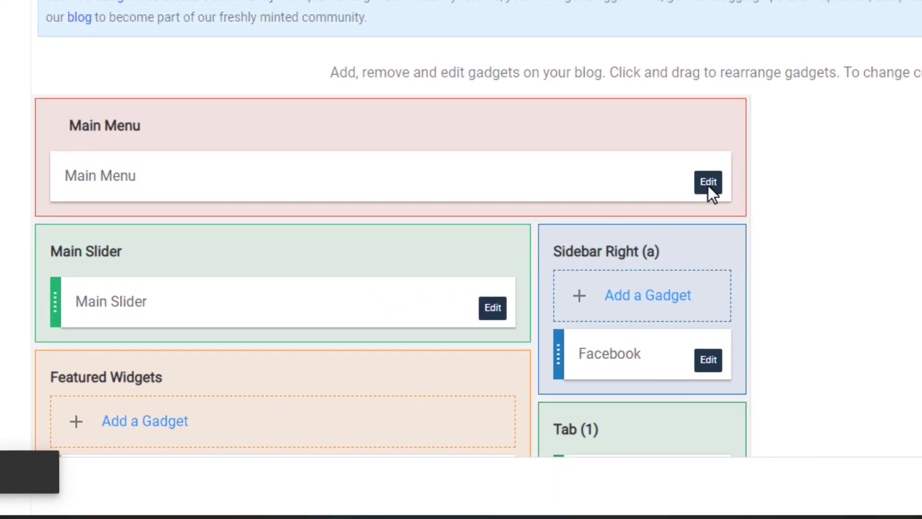
click(641, 225)
scroll(585, 262, down, 5)
scroll(461, 339, down, 3)
- Add a new link item with the site name Tutorials and clear its default site URL
click(546, 346)
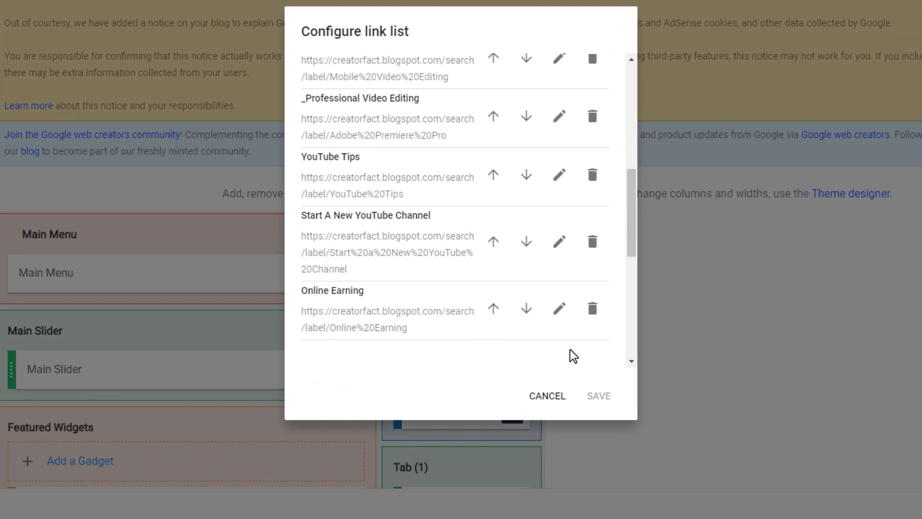
click(380, 240)
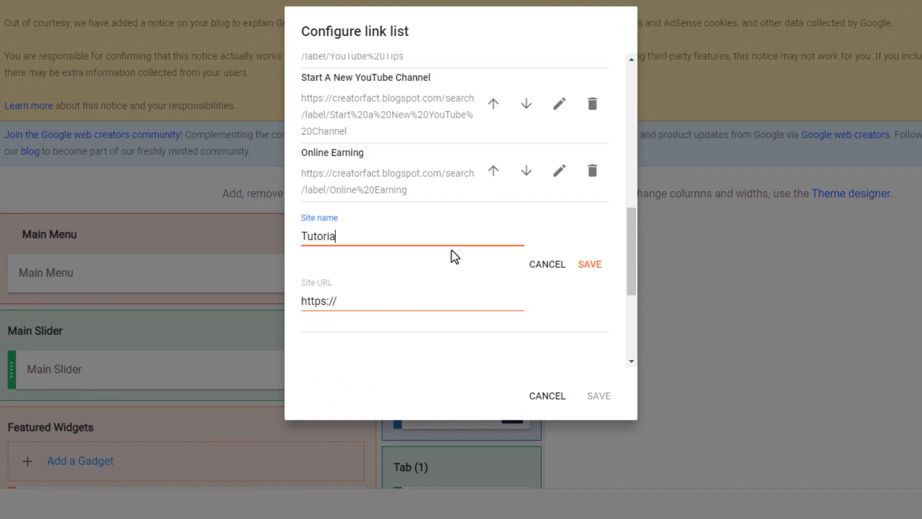
key(Tab)
drag(398, 297, 265, 306)
key(BackSpace)
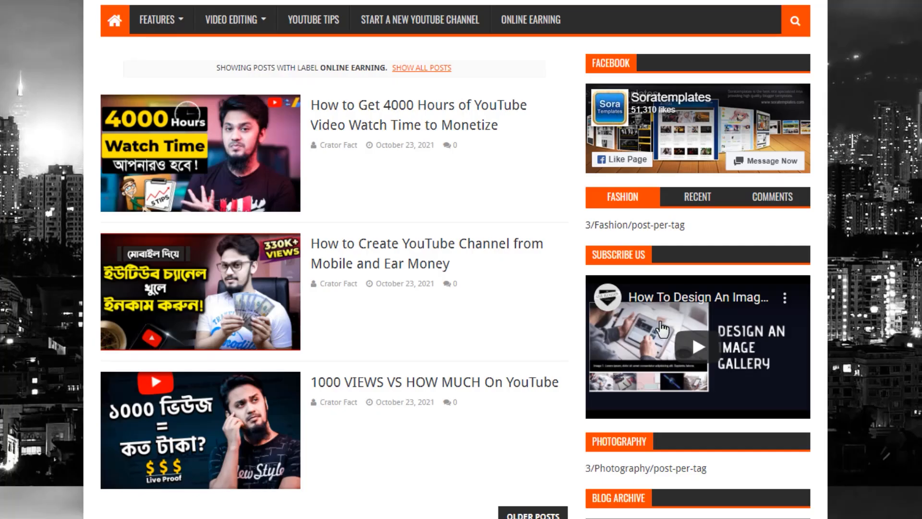
- Look over the blog's tag list, then set the Tutorials link's site URL to # in the layout and save the link
scroll(769, 411, down, 3)
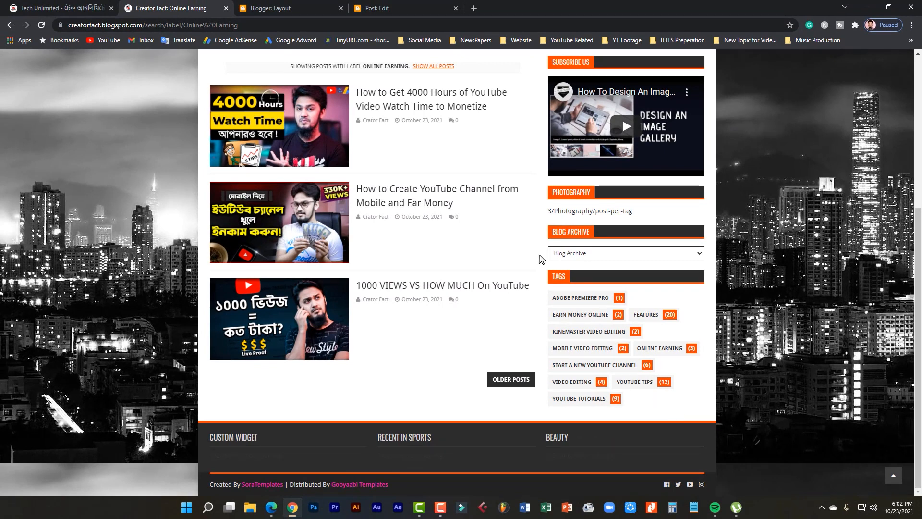
click(315, 5)
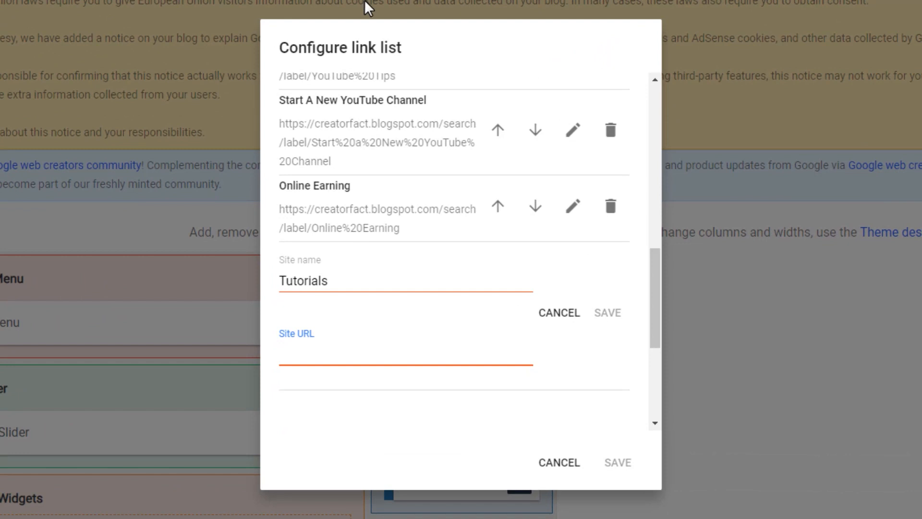
click(598, 321)
click(388, 352)
text(#)
click(608, 313)
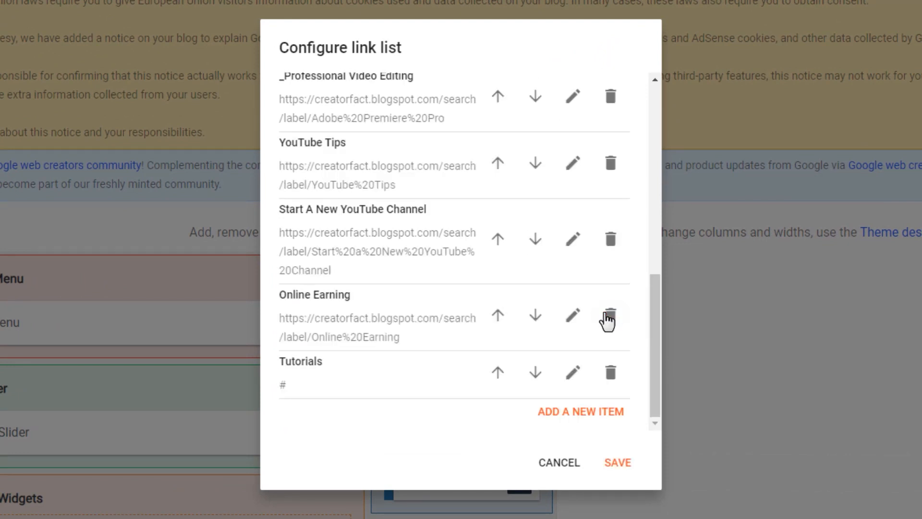
- Add a link item named _Video Editing that points to the blog's Video Editing label page, and save it
click(586, 414)
click(355, 292)
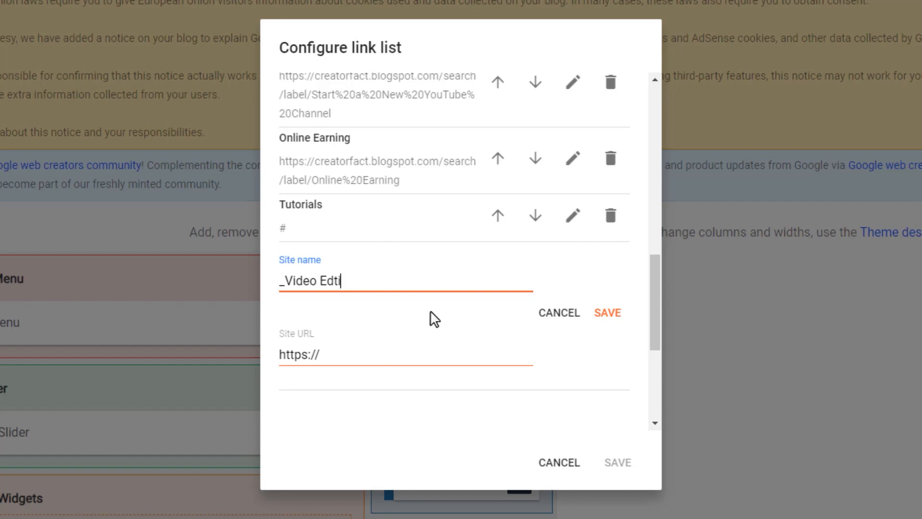
key(Tab)
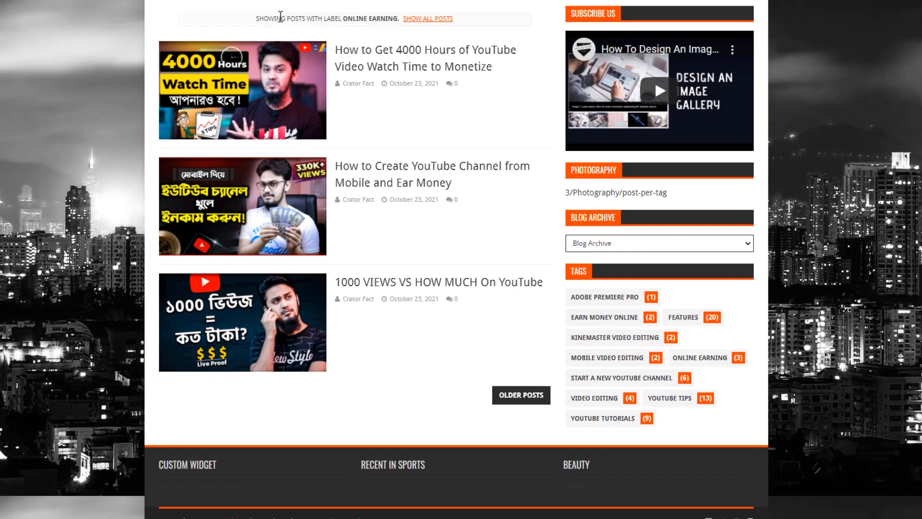
click(661, 433)
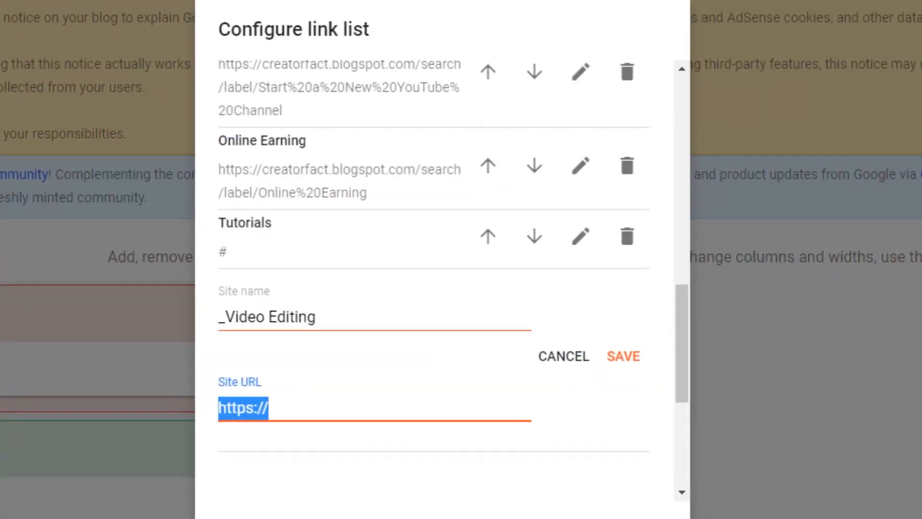
text(https://creatorfact.blogspot.com/search/label/Video%20Editing)
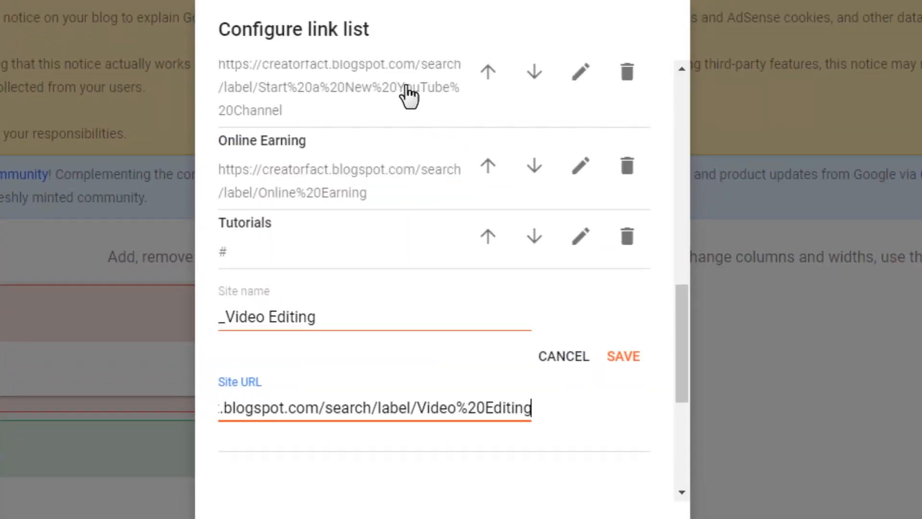
click(621, 357)
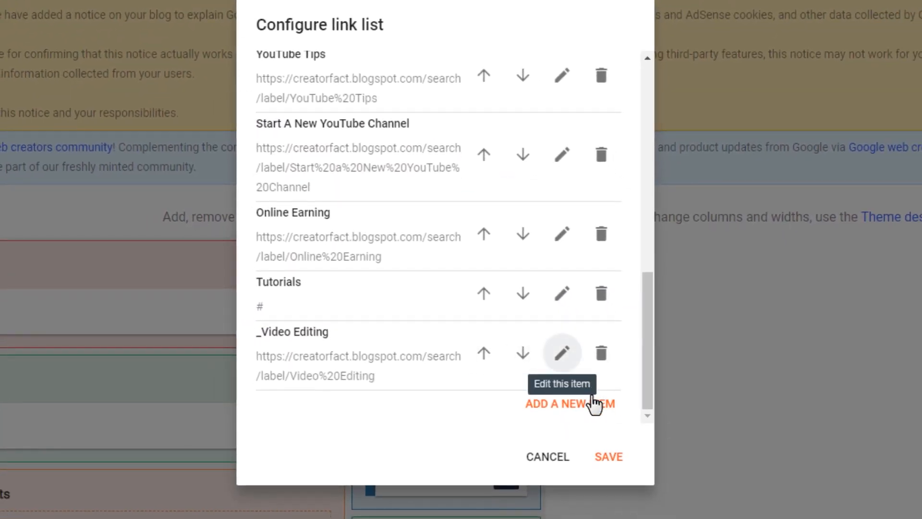
- Add a new link item with the site name __Mobile Video Editing and clear its default site URL
click(590, 478)
click(322, 269)
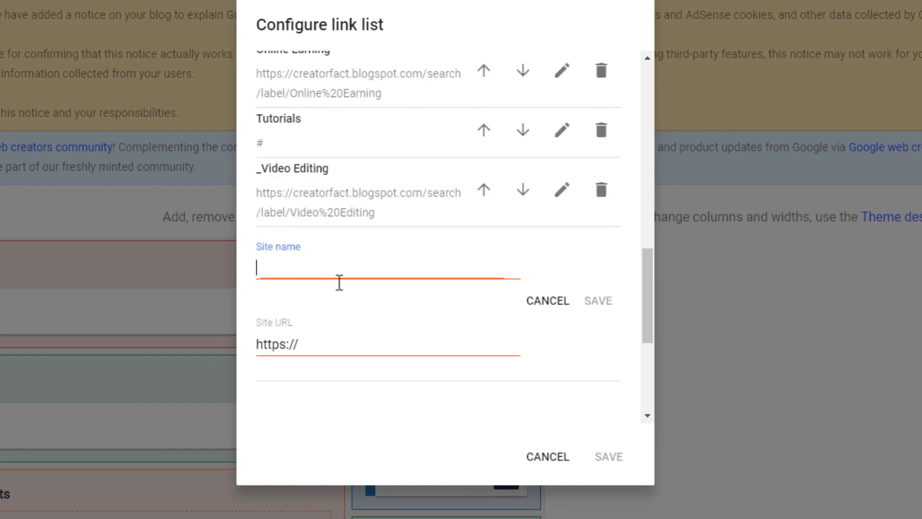
text(__Moi)
key(BackSpace)
text(bile Video)
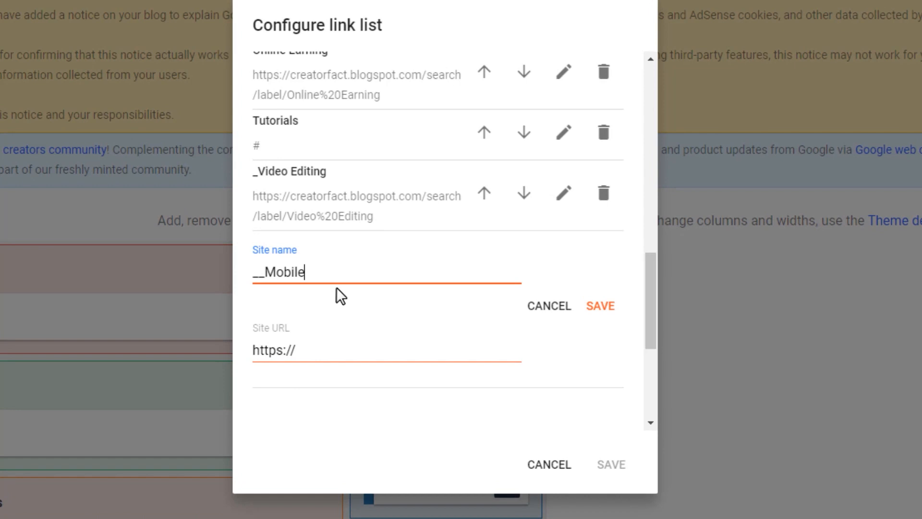
text( Editing)
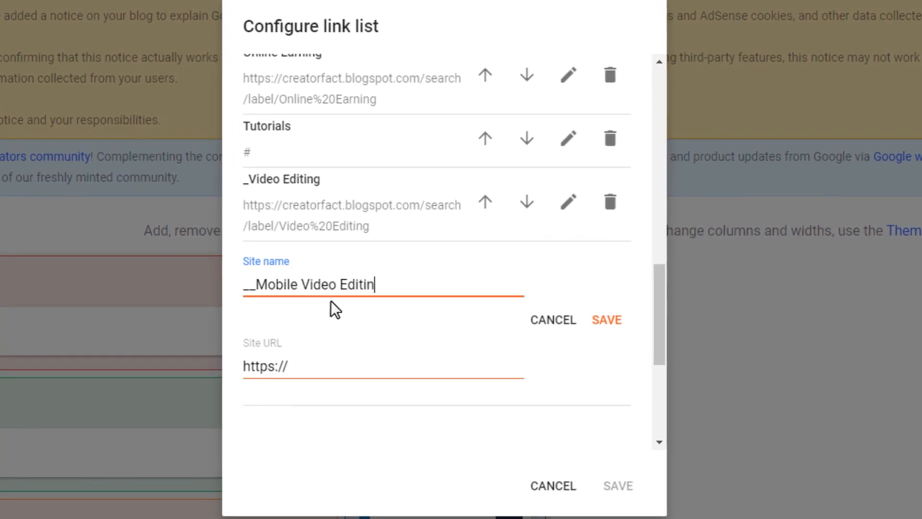
click(416, 375)
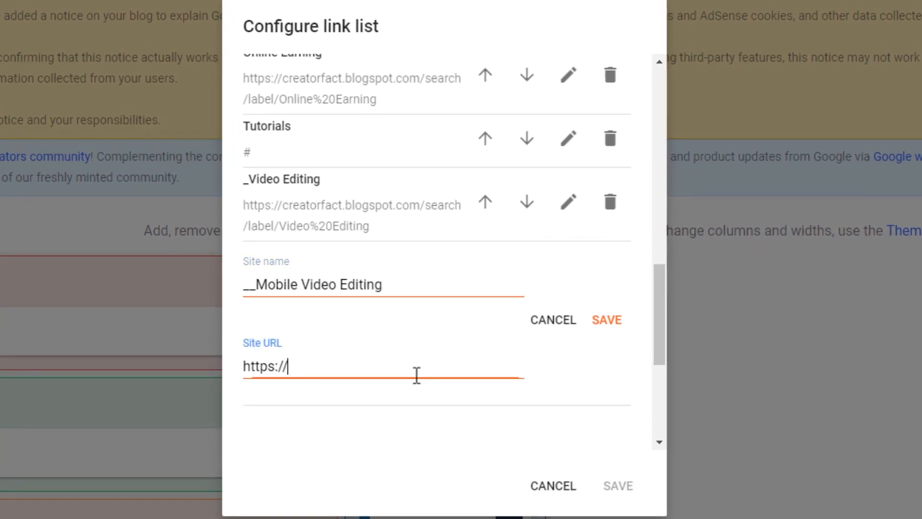
key(ctrl+a)
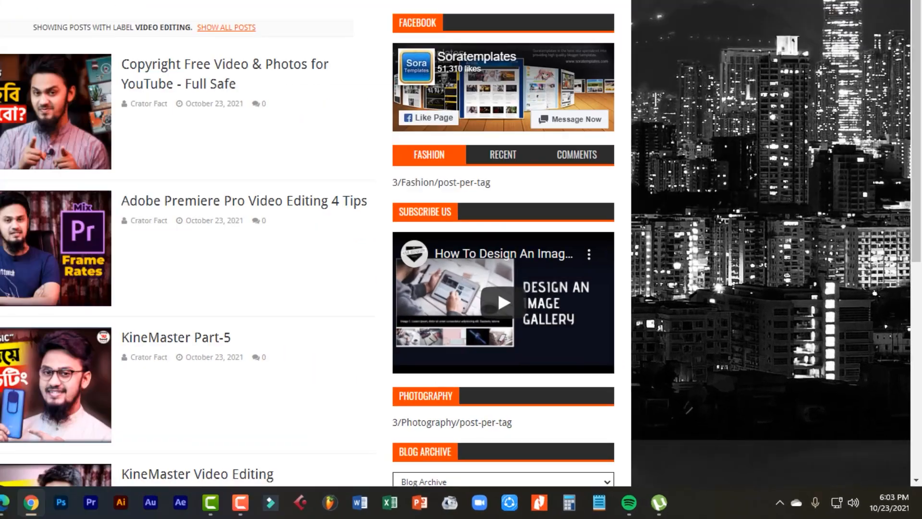
- Copy the address of the blog's Mobile Video Editing tag page into the new link's site URL and save the link
scroll(275, 180, down, 8)
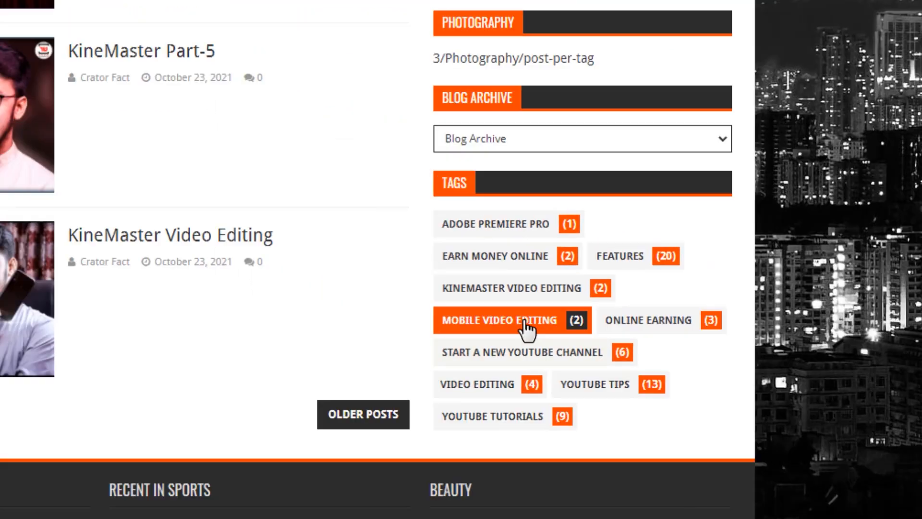
click(283, 193)
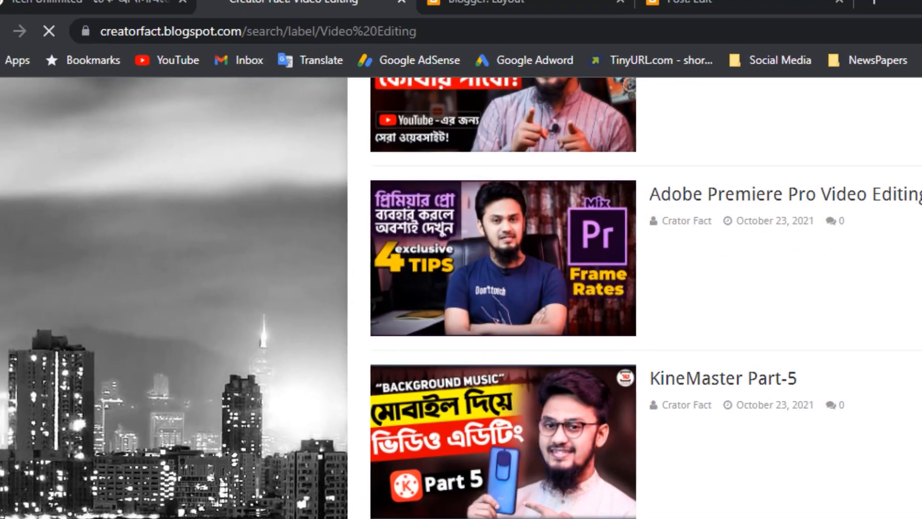
click(500, 48)
key(ctrl+c)
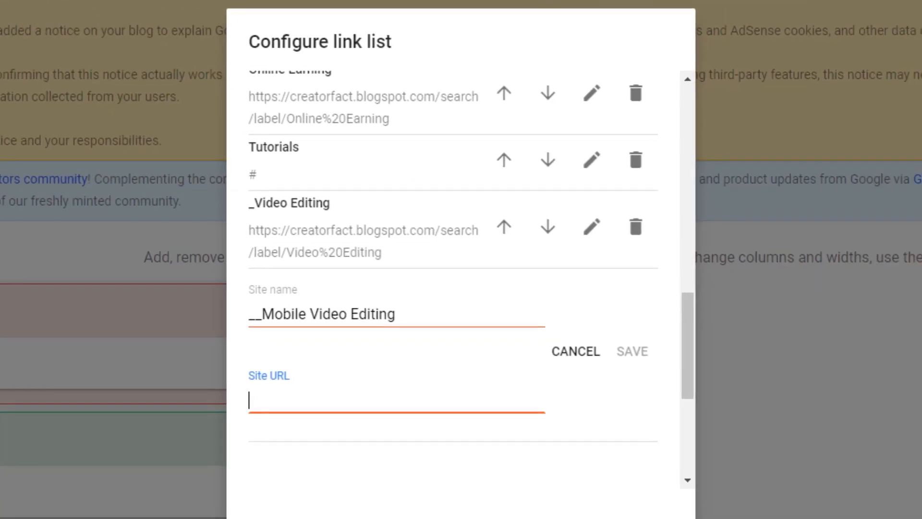
key(ctrl+v)
click(639, 353)
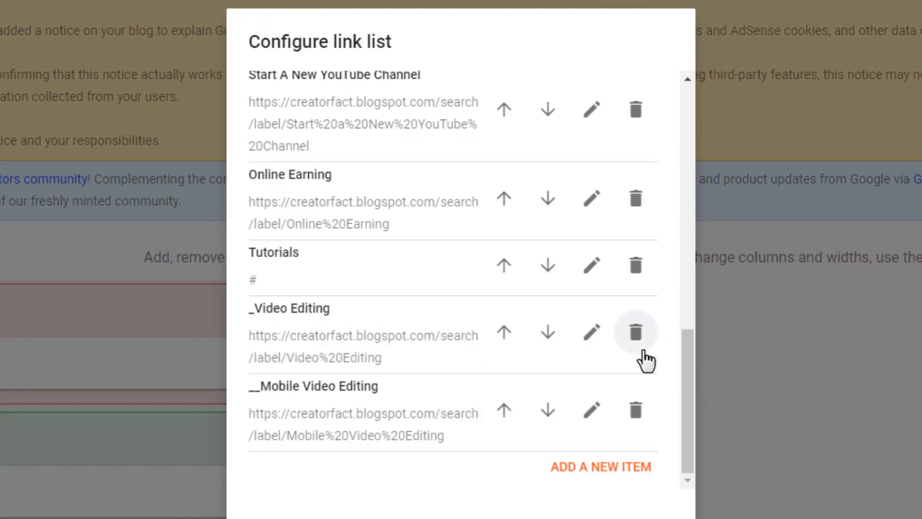
- Add another link item with the site name __KineMaster Video Editing, ready for its site URL
click(608, 471)
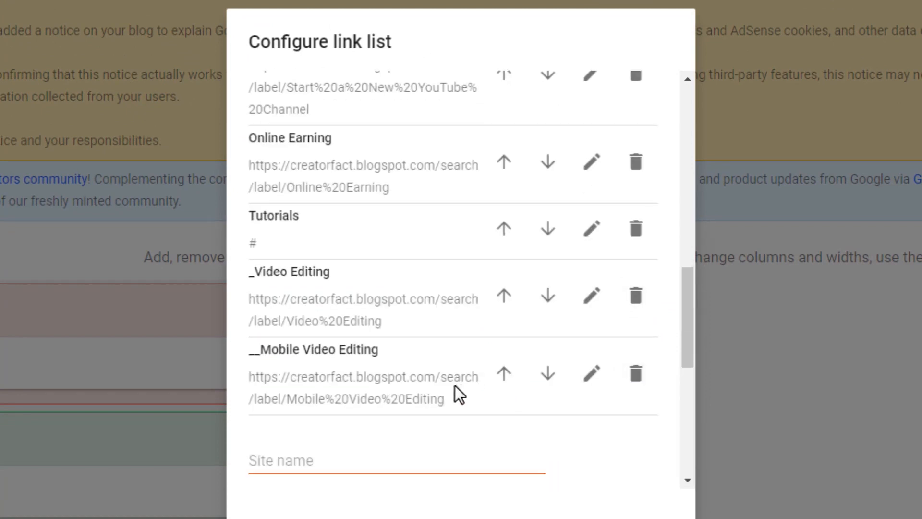
click(344, 317)
text(__)
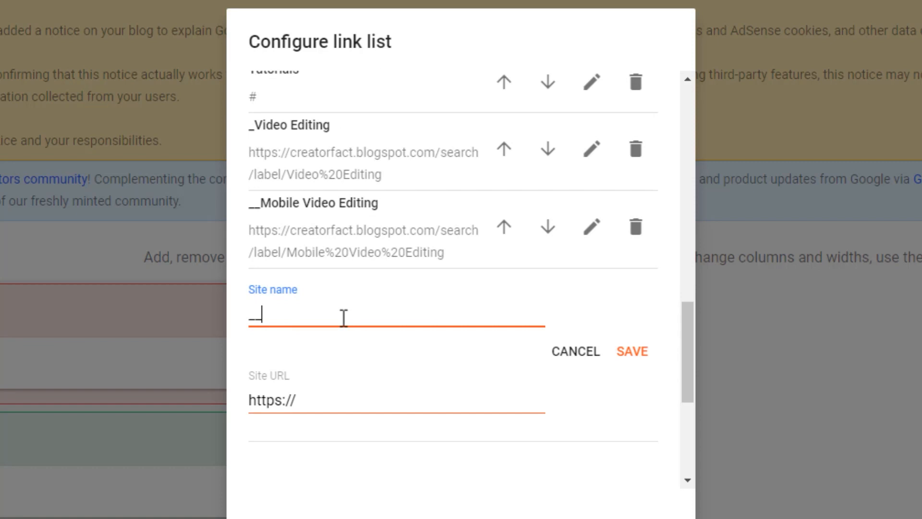
text(KineMaster Video Editing)
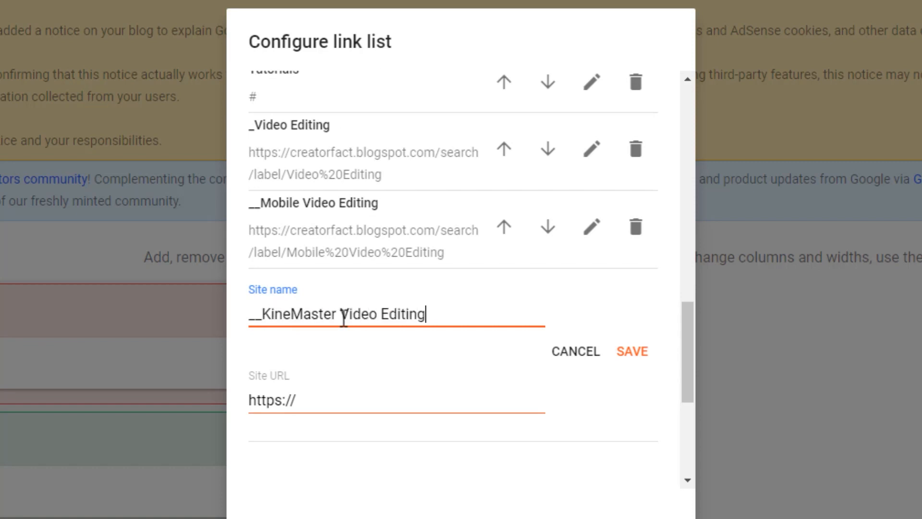
click(304, 401)
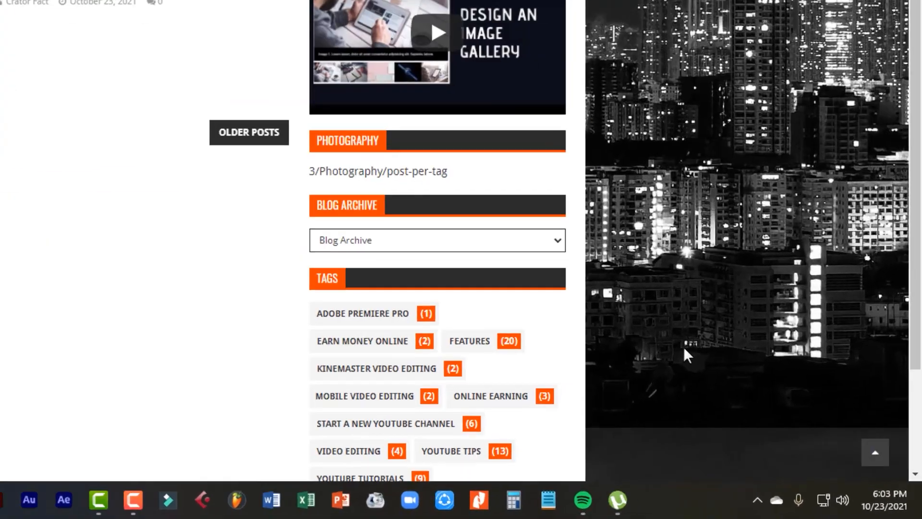
- Copy the address of the blog's KineMaster Video Editing tag page into the new link's site URL
scroll(684, 349, down, 3)
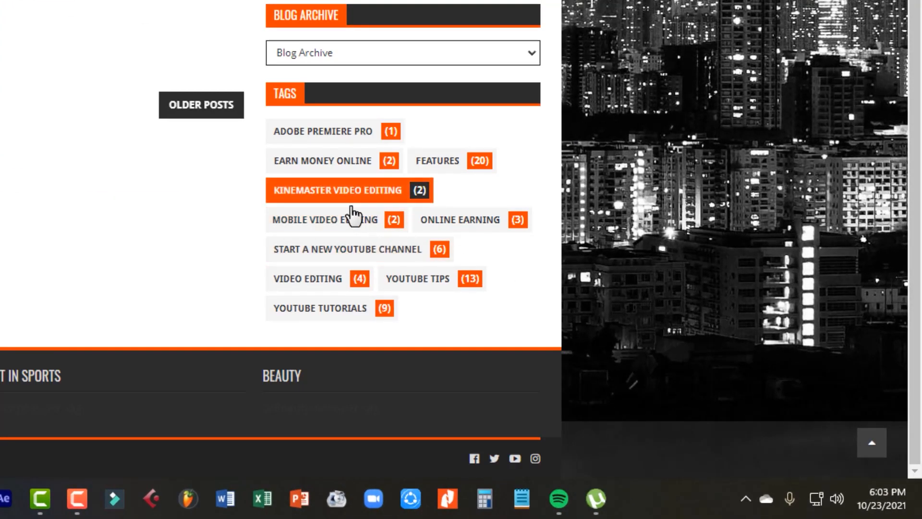
click(332, 198)
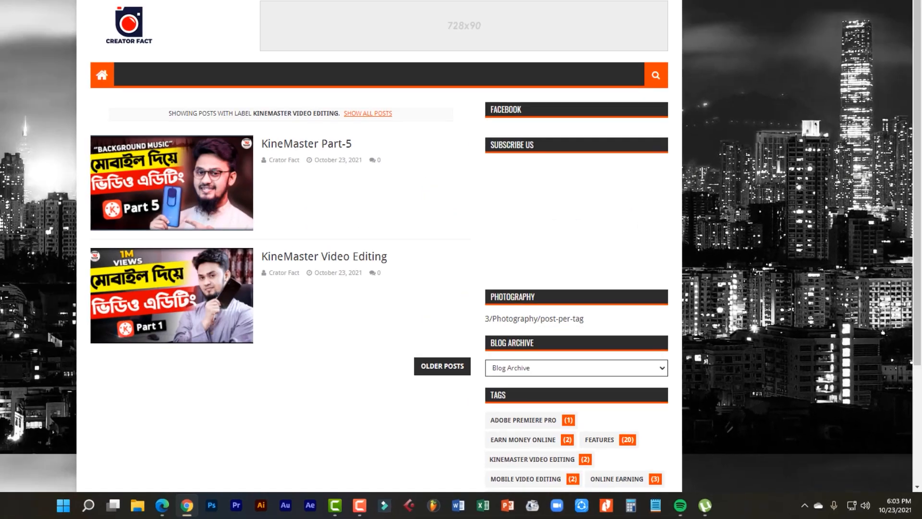
click(413, 40)
key(ctrl+c)
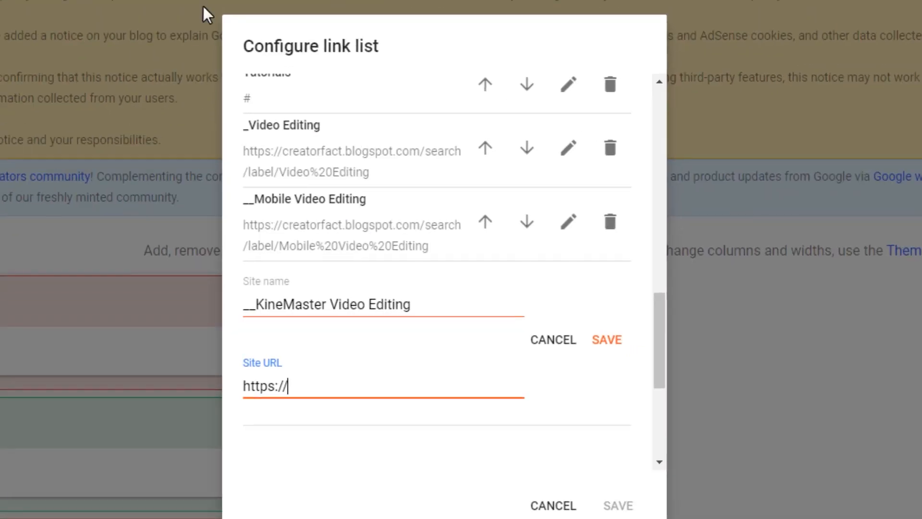
key(ctrl+v)
- Review the underscore prefixes of the Tutorials sub-items, then save the KineMaster link and the whole link list
scroll(391, 472, up, 2)
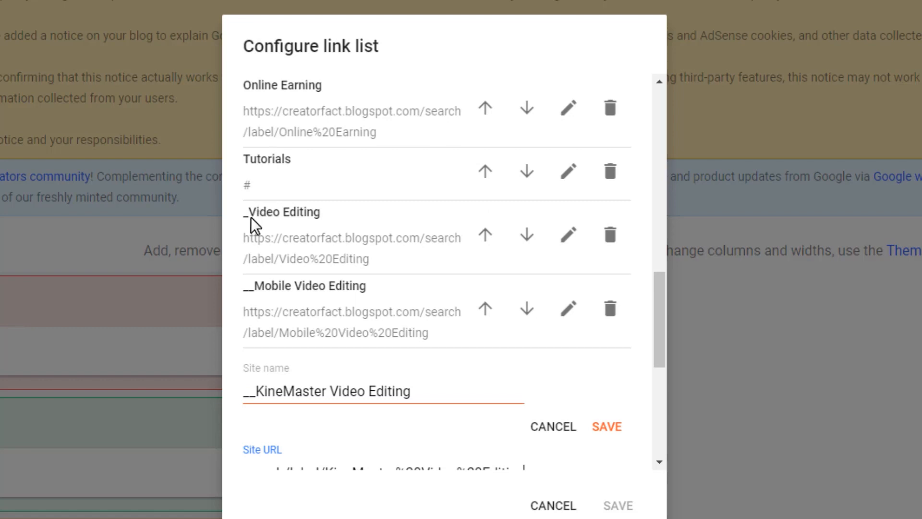
drag(250, 219, 245, 217)
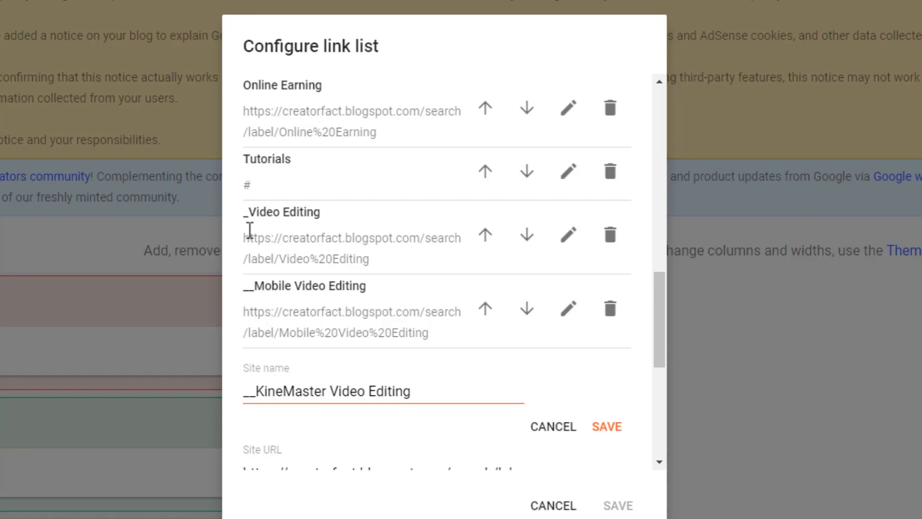
drag(257, 287, 247, 294)
click(274, 303)
scroll(364, 264, down, 4)
scroll(364, 263, down, 2)
scroll(593, 179, up, 1)
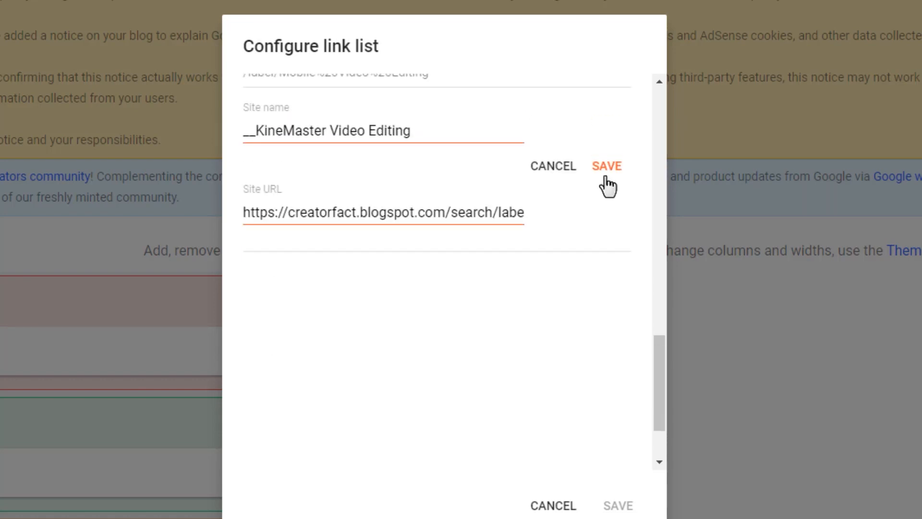
click(607, 177)
click(617, 505)
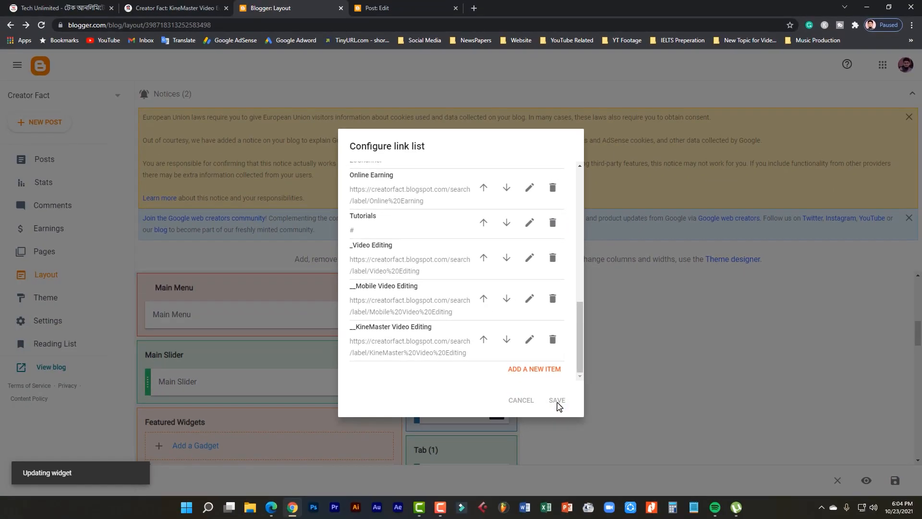
- Reload the blog and check the Tutorials menu's Video Editing submenu by opening its KineMaster Video Editing and Mobile Video Editing links
click(144, 8)
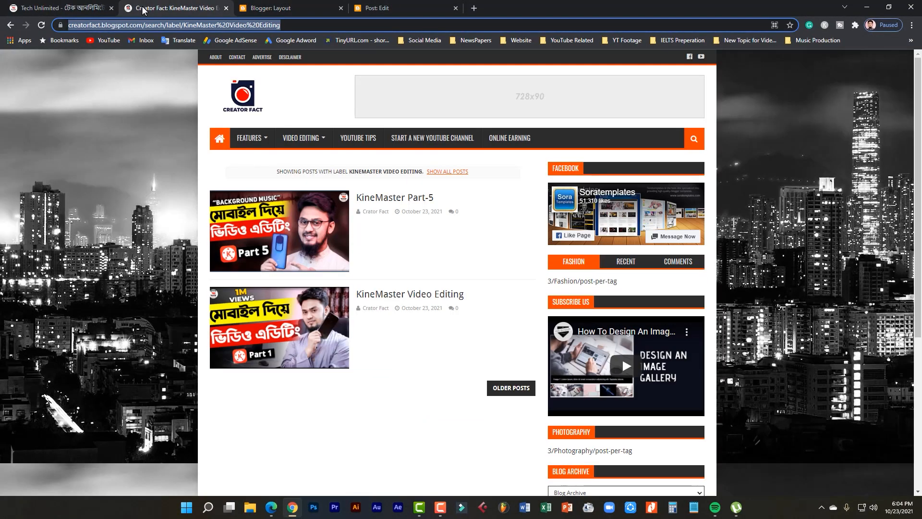
click(41, 26)
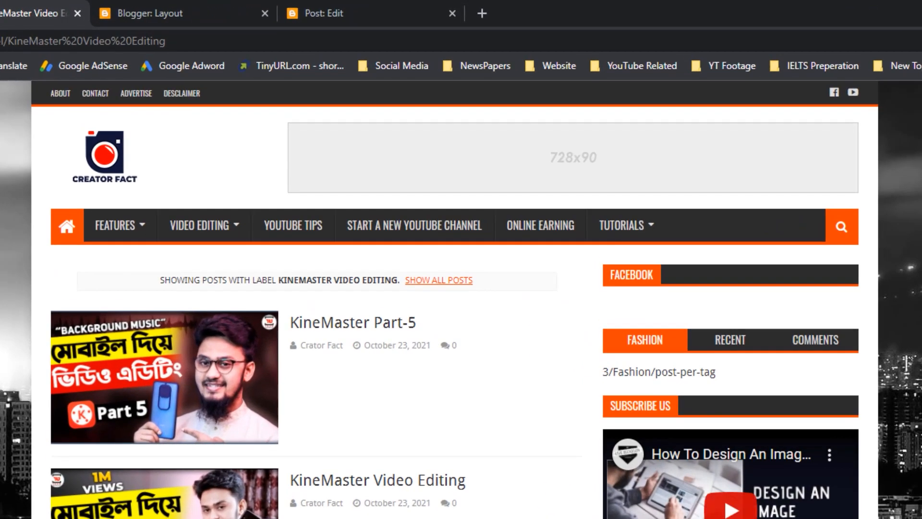
mouse_move(637, 246)
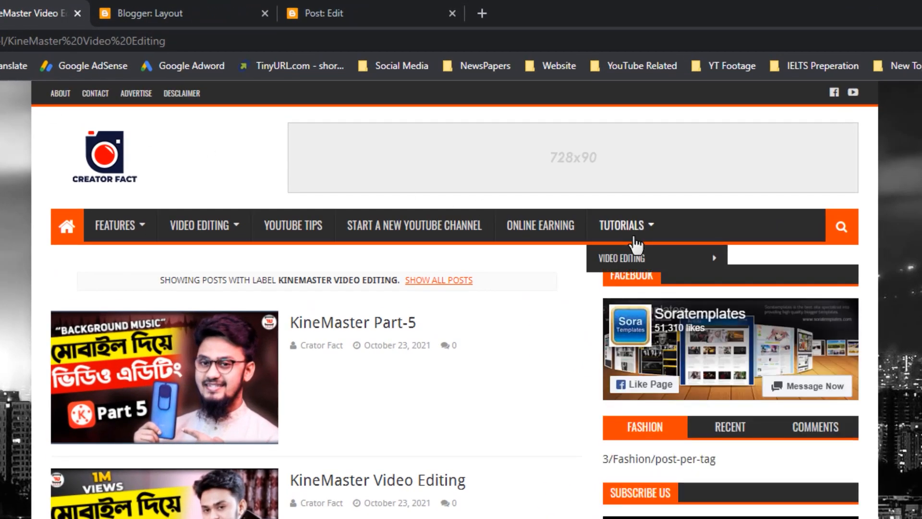
click(83, 158)
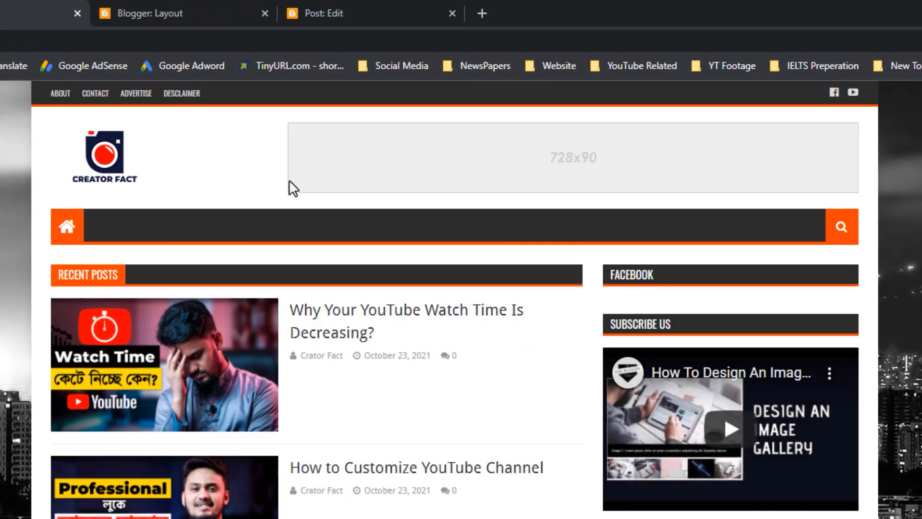
mouse_move(632, 233)
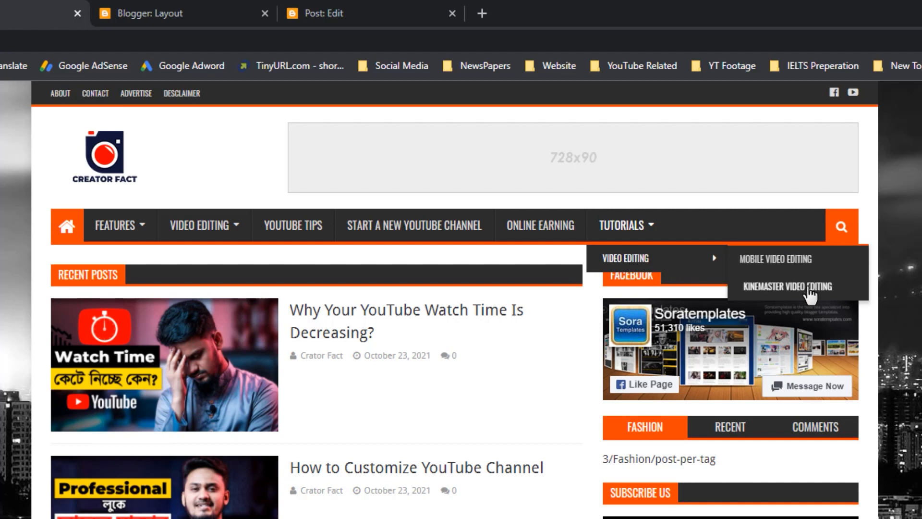
click(788, 289)
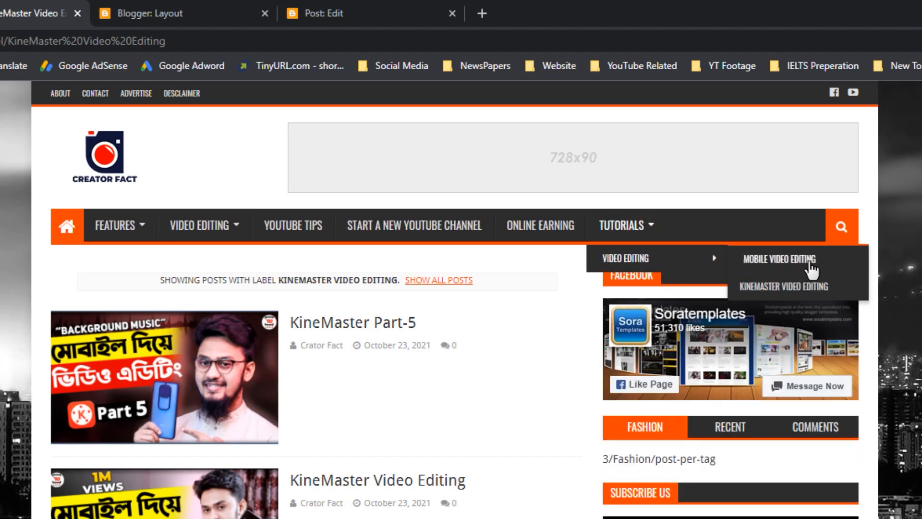
click(810, 261)
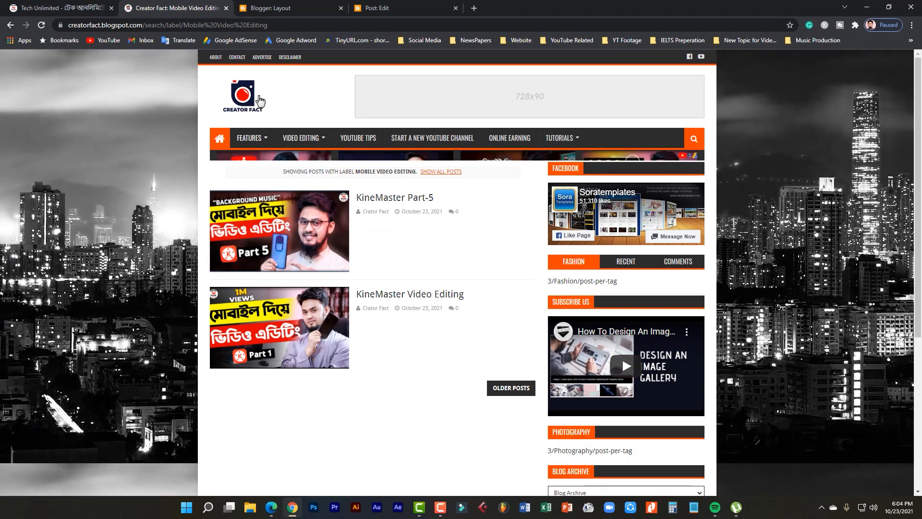
- Return to the blog's homepage and look over it from the main menu down to the footer and back
click(235, 101)
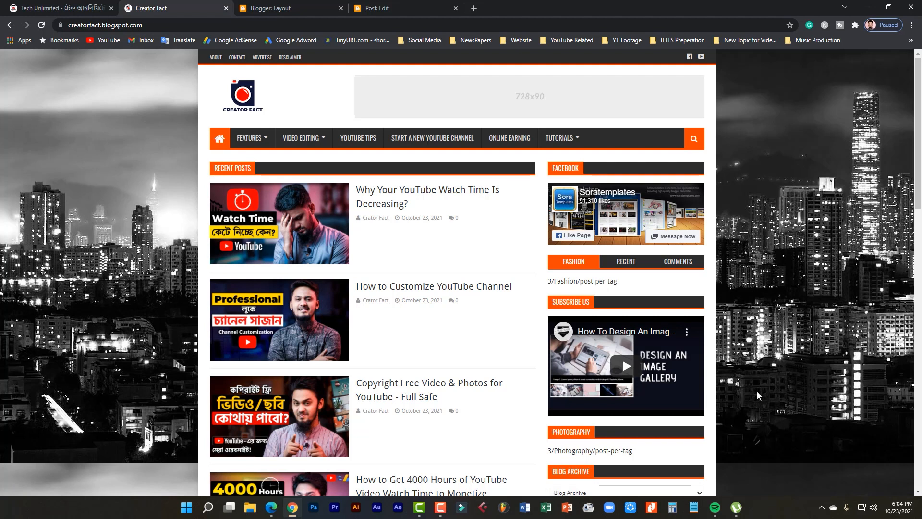
scroll(757, 396, down, 15)
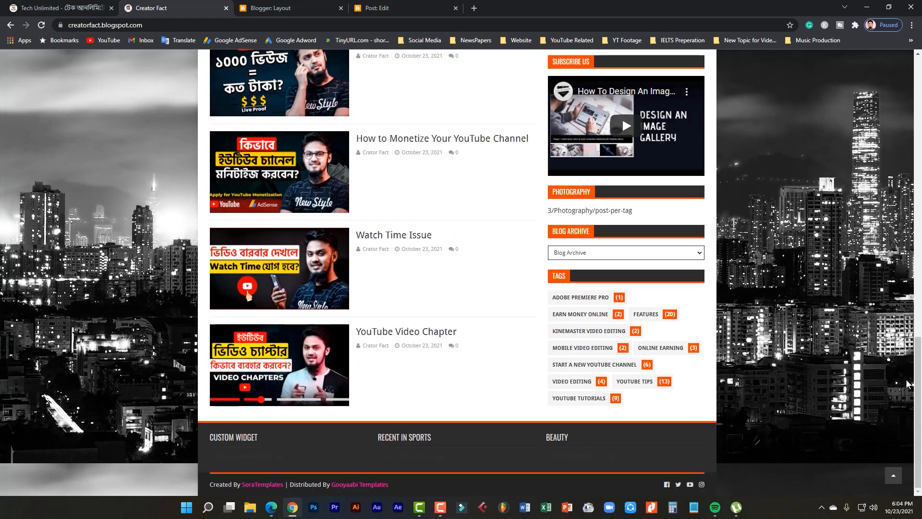
drag(920, 370, 920, 92)
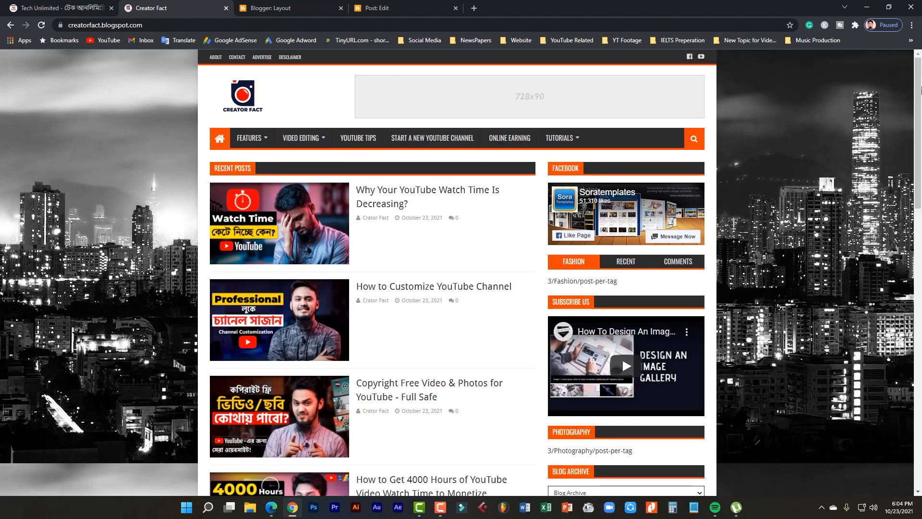
- Examine the Creator Fact homepage's recent posts, sidebar widgets and footer sections for remaining template placeholders
scroll(914, 95, down, 2)
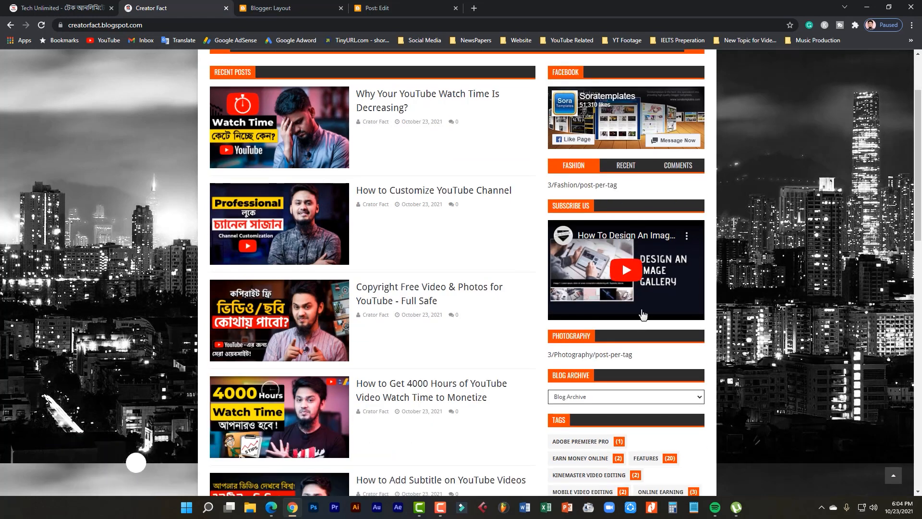
scroll(678, 312, down, 2)
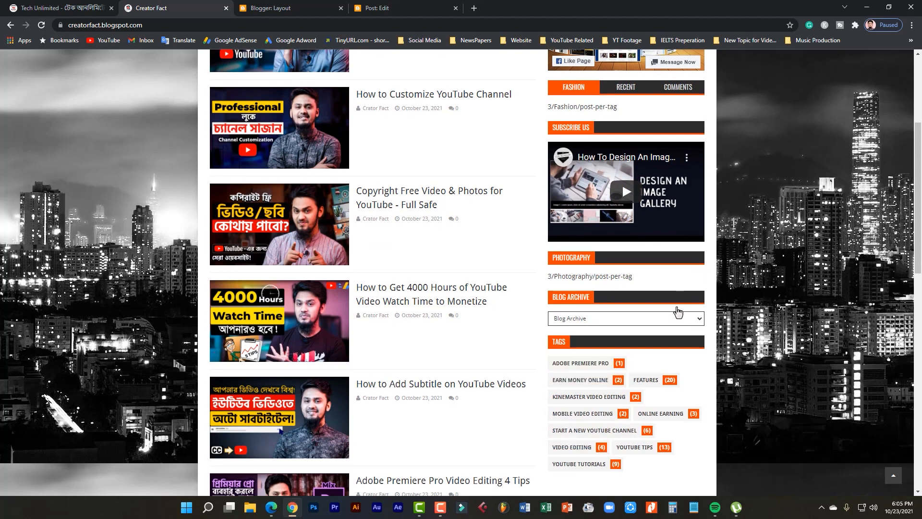
scroll(678, 312, down, 10)
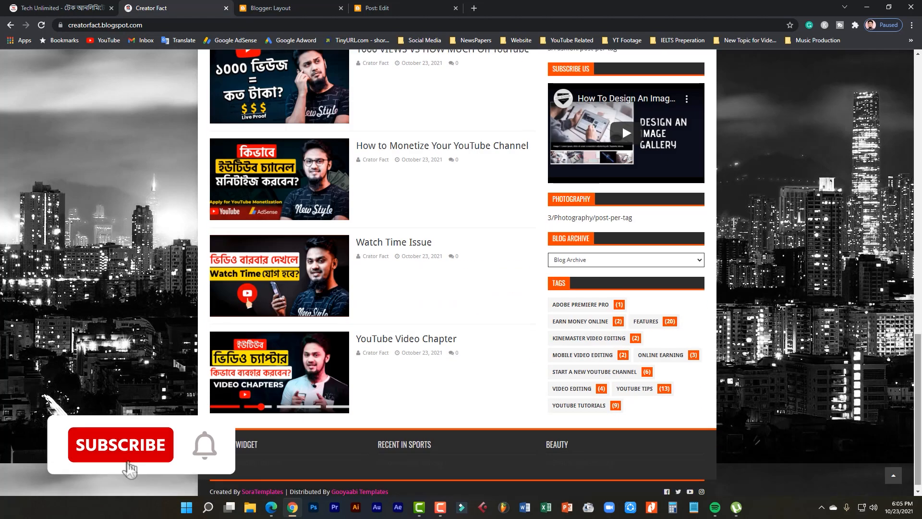
drag(918, 409, 918, 126)
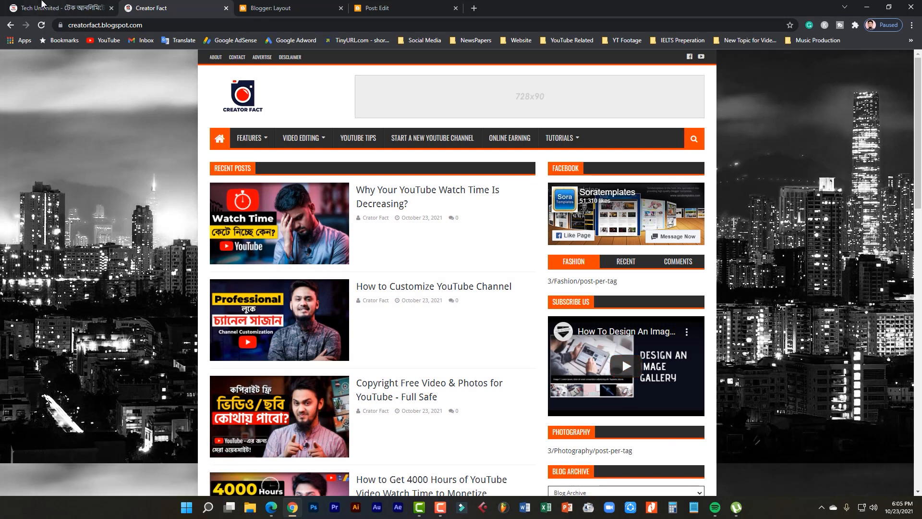
- Switch to the Tech Unlimited site and examine how its homepage arranges post sections and sidebar widgets
key(ctrl+shift+Tab)
scroll(268, 412, down, 5)
scroll(268, 412, down, 20)
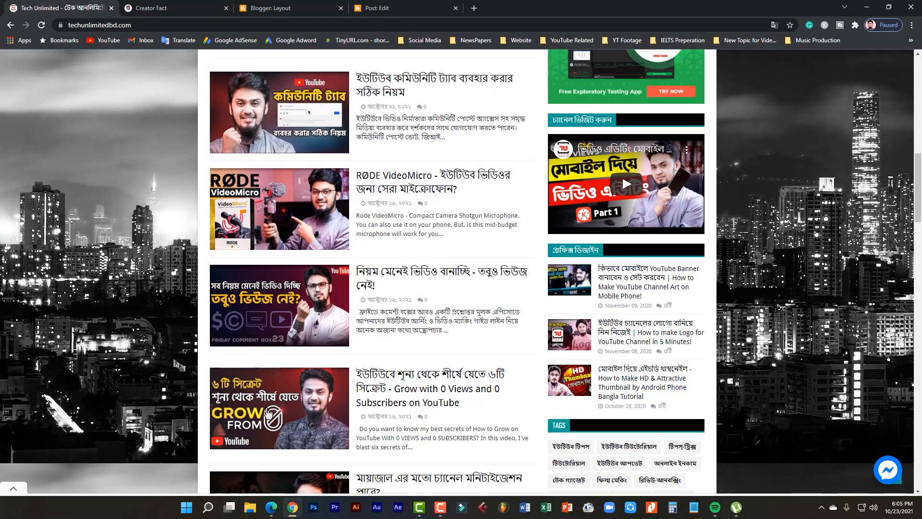
drag(919, 371, 921, 89)
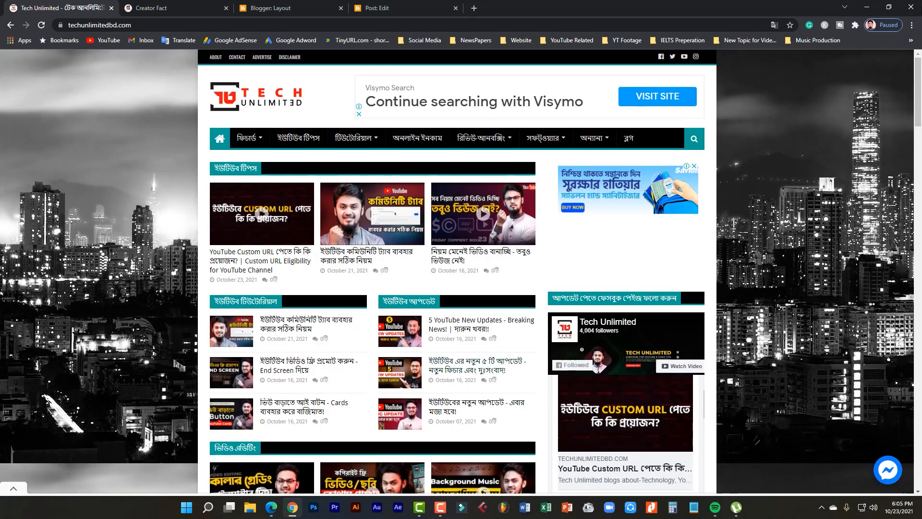